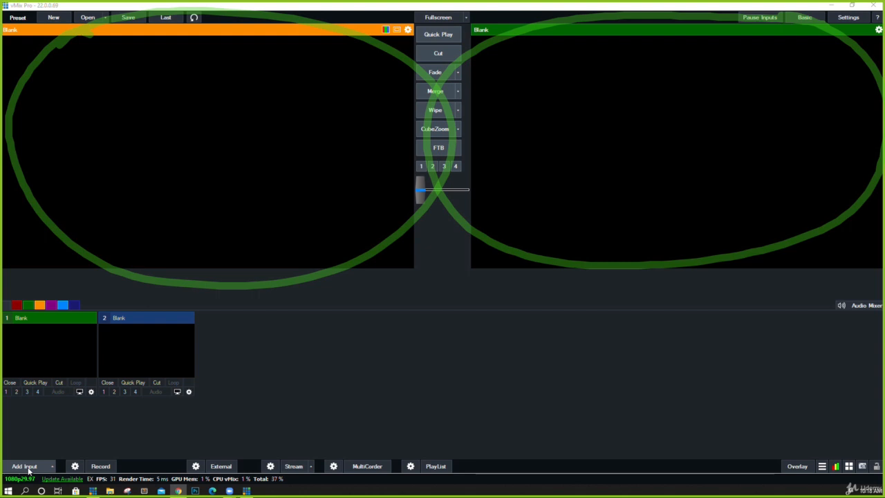
Add the Desktop video BACKUP.mp4 as a video input in slot 1.
left_click(25, 466)
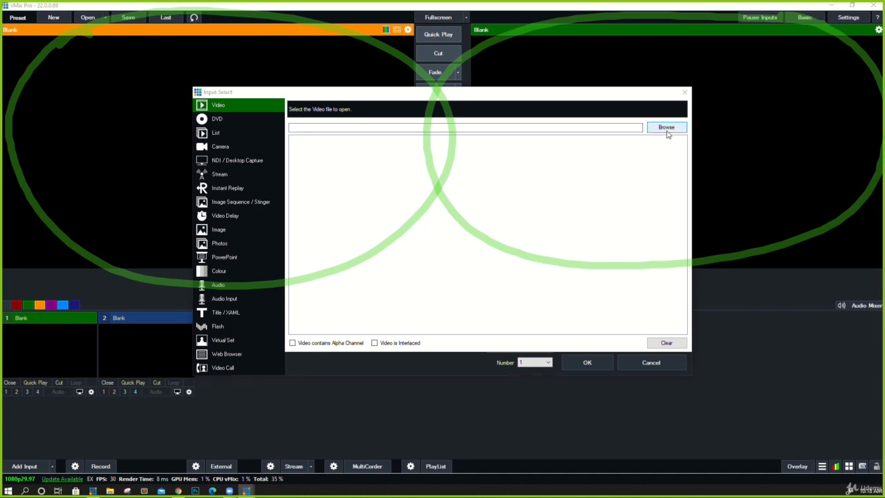
left_click(667, 131)
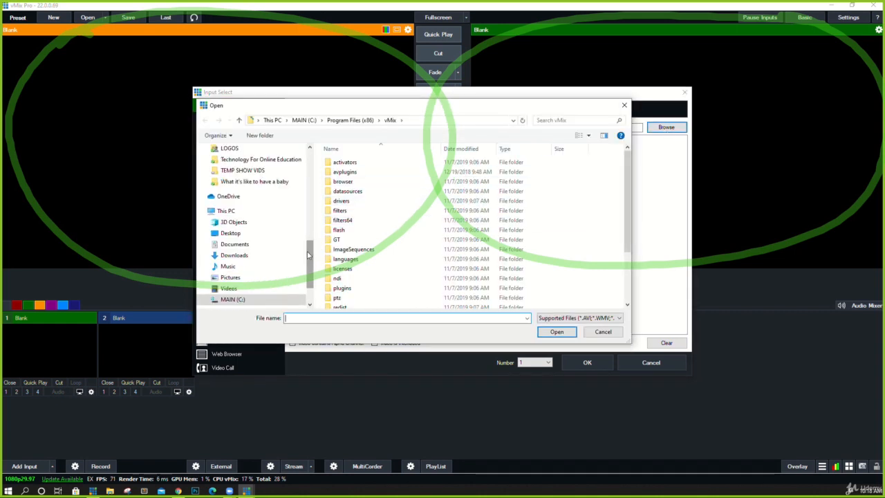
left_click_drag(309, 256, 306, 161)
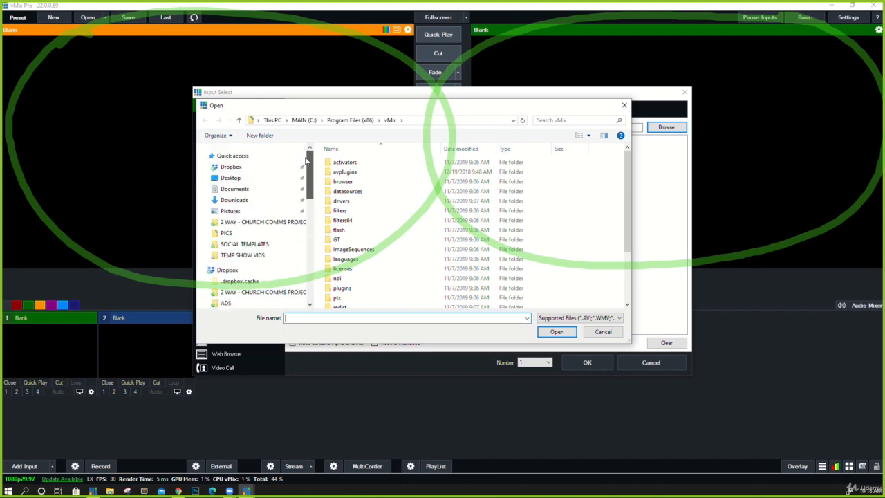
left_click(293, 178)
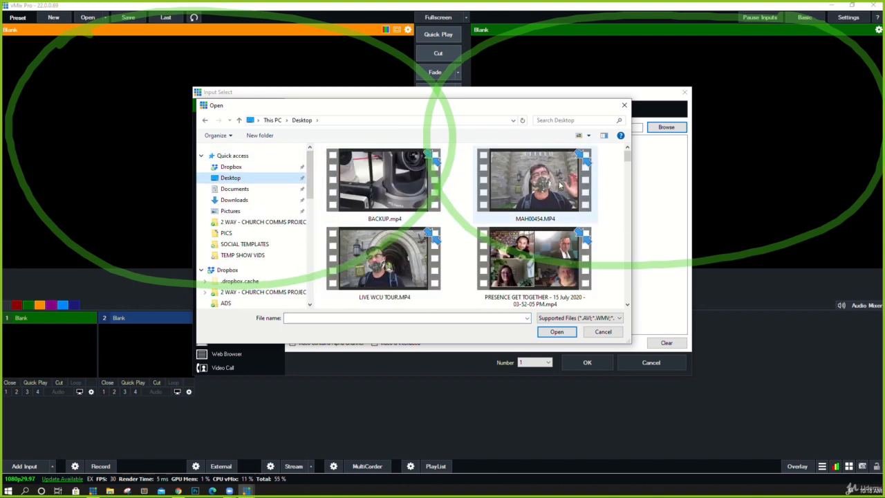
left_click(421, 191)
left_click(554, 329)
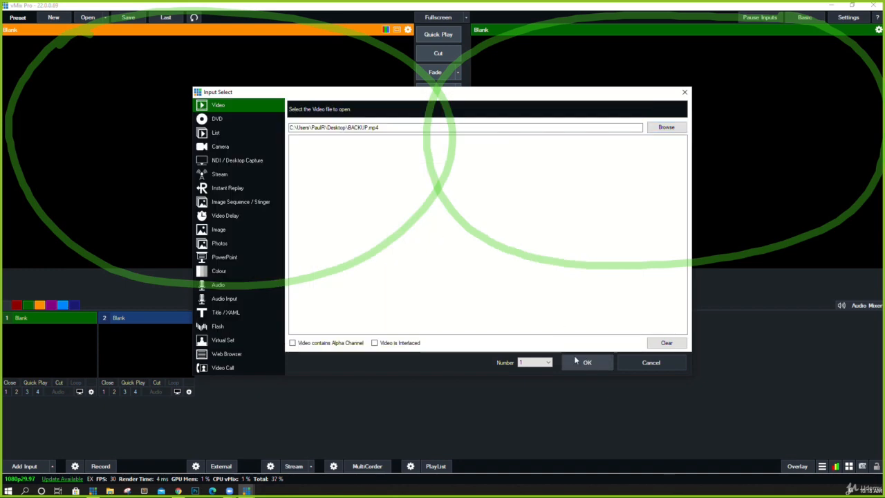
key("Return")
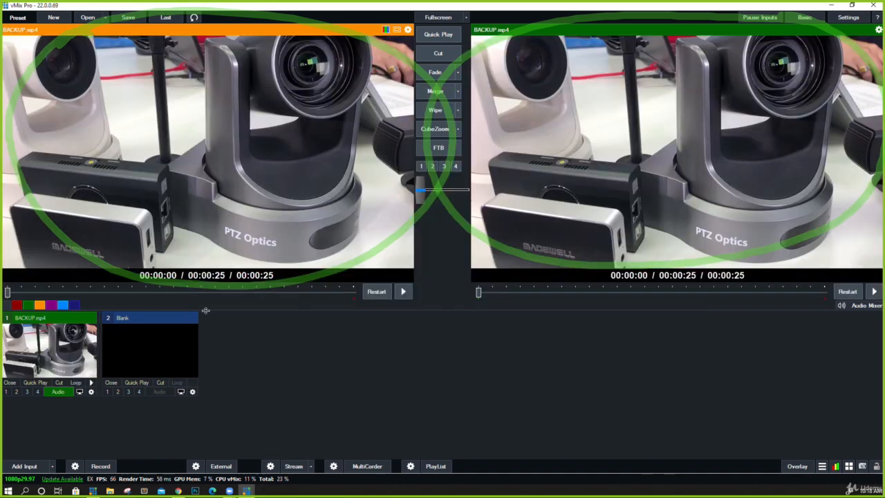
Preview the Blank input, cut it to the output, and start playing BACKUP.mp4 in the preview.
left_click(166, 343)
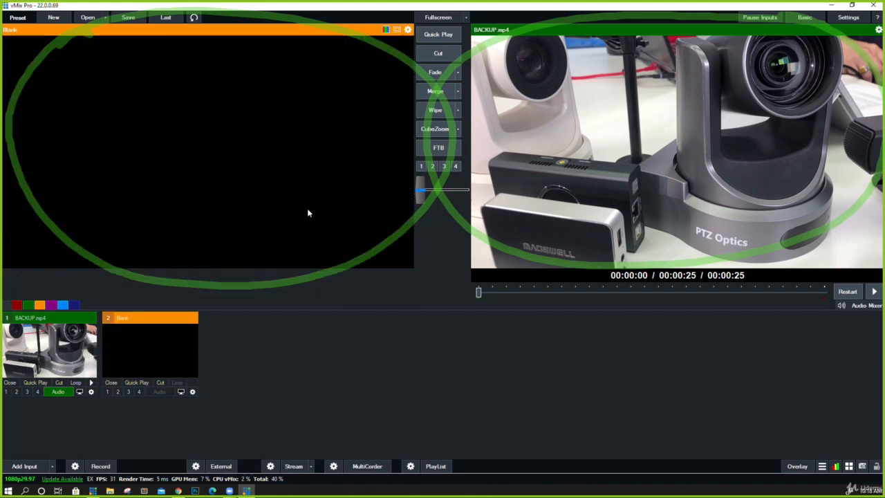
left_click(437, 53)
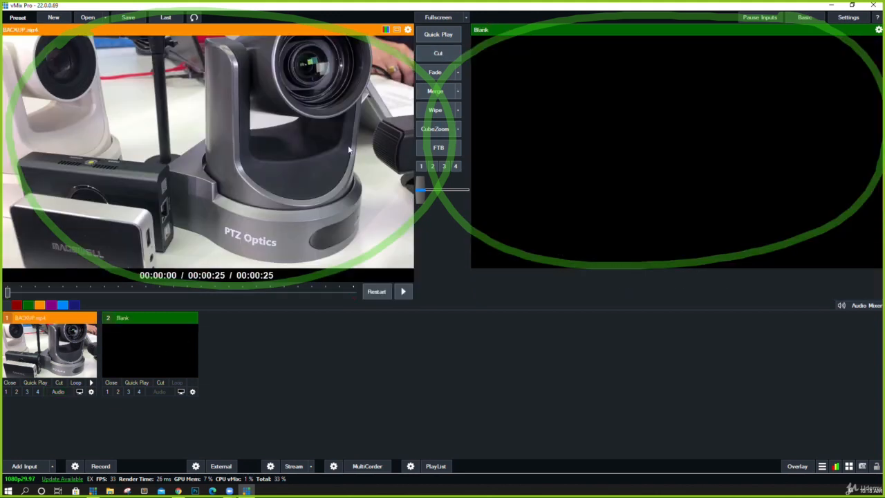
left_click(403, 291)
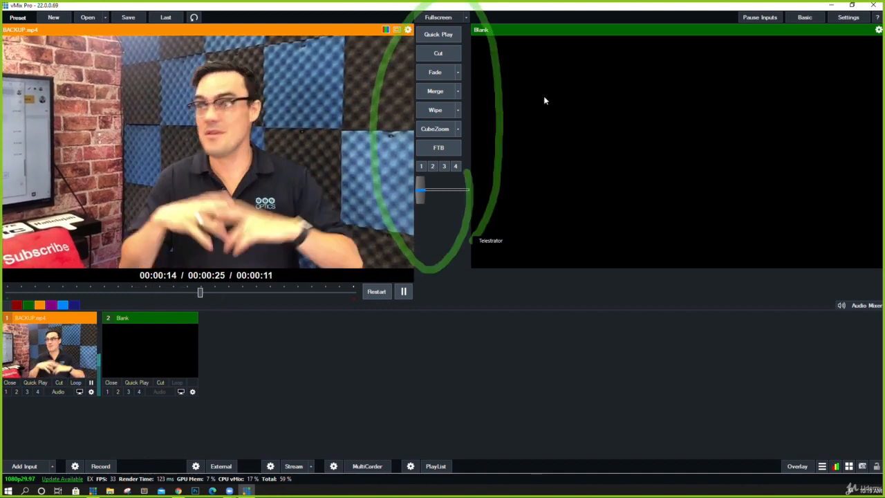
Send BACKUP.mp4 to the output with Fade and return to Blank with Merge.
left_click(434, 73)
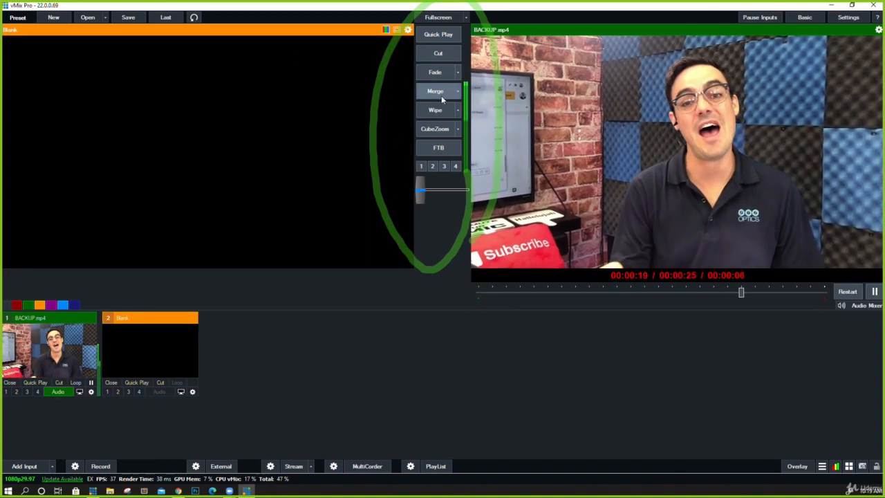
left_click(438, 95)
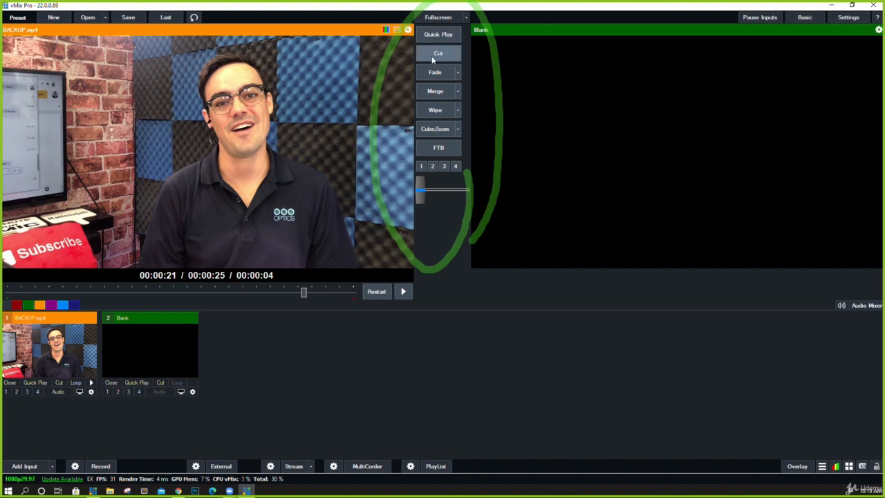
Change the Fade transition to VerticalWipe and use it to bring BACKUP.mp4 to the output.
left_click(457, 72)
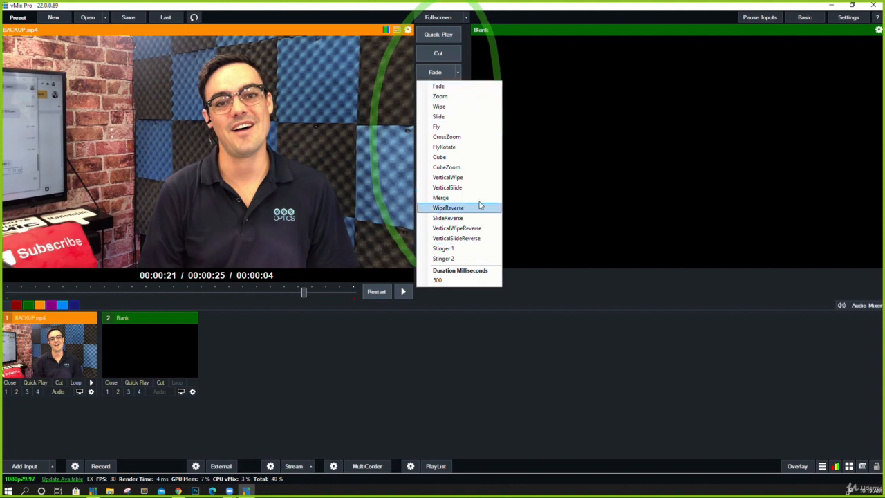
left_click(479, 178)
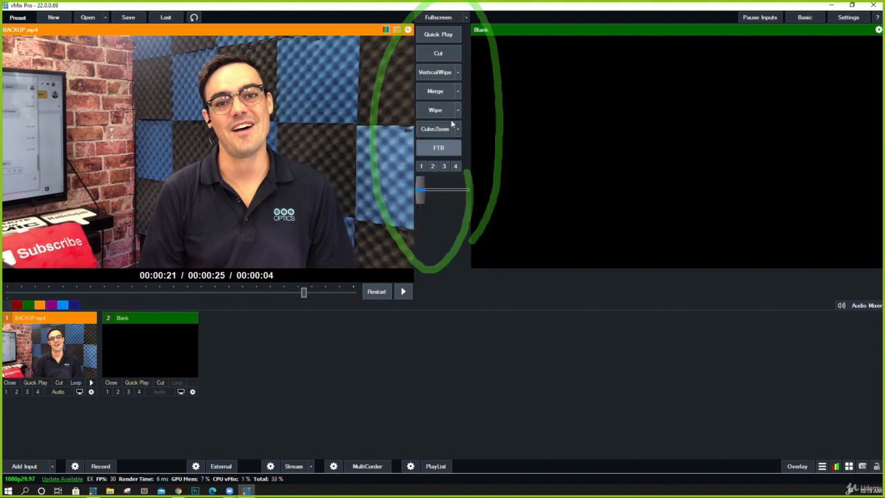
left_click(431, 74)
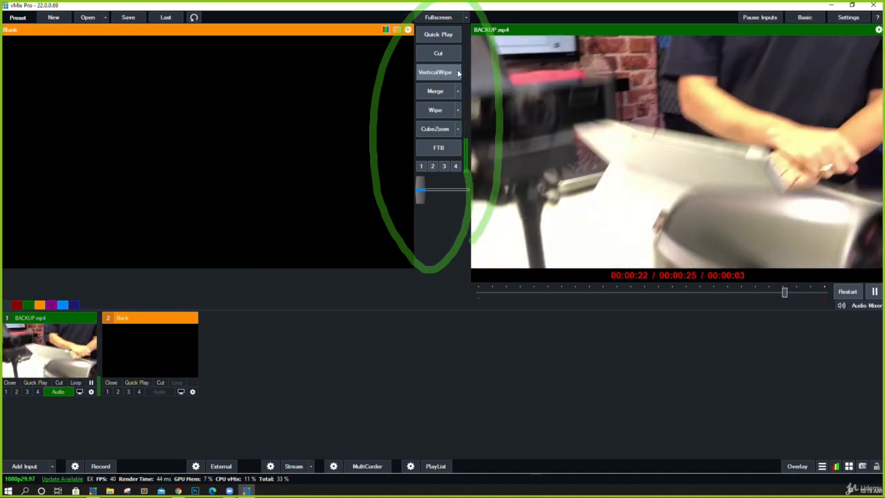
Change the first transition to Cube, return Blank to the output, and confirm the Cube duration at 500 milliseconds.
left_click(457, 72)
left_click(452, 157)
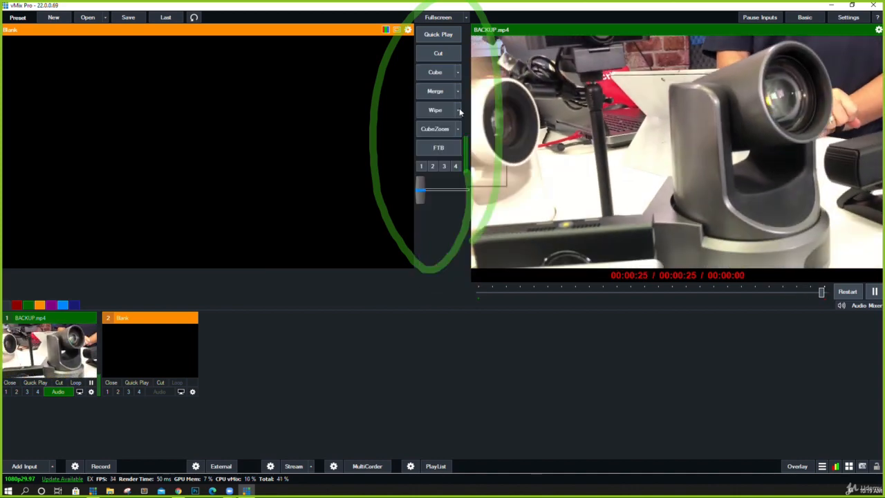
left_click(456, 74)
left_click(457, 72)
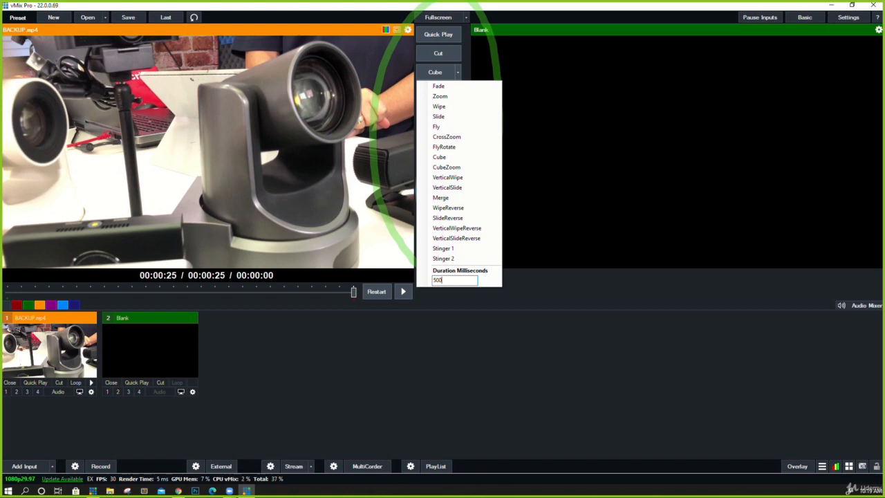
key("Return")
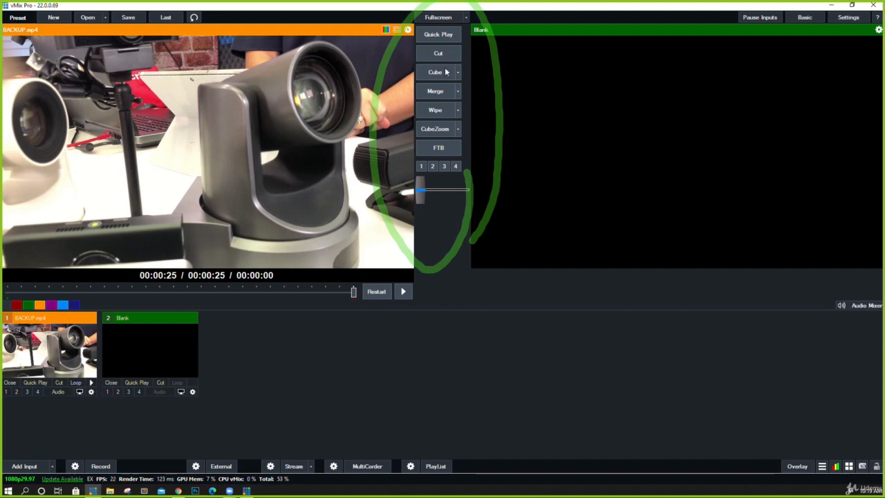
Set the Wipe duration to 2000 milliseconds and bring BACKUP.mp4 to the output with the Cube transition.
left_click(458, 109)
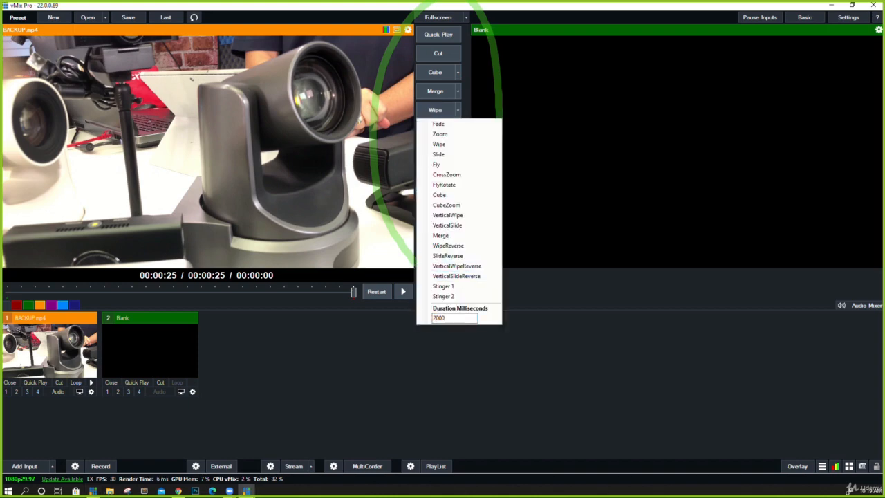
left_click(413, 309)
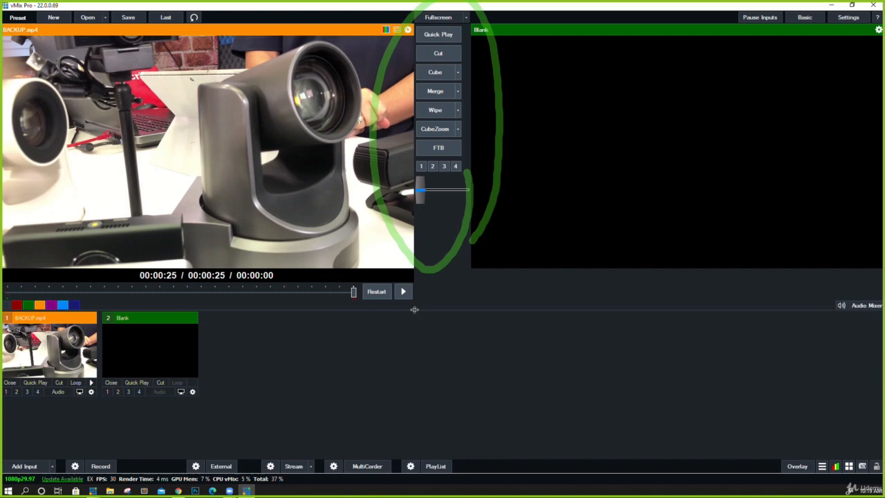
left_click(443, 72)
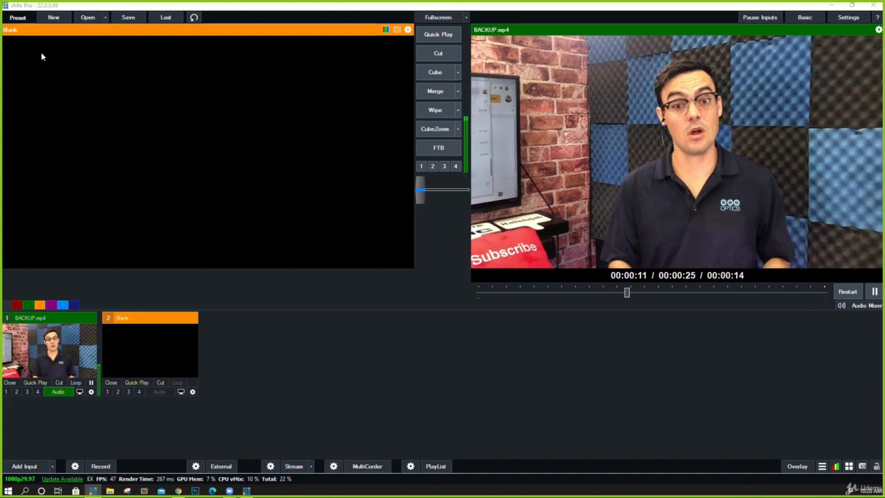
Add the Desktop video MAH00454.MP4 as a video input in slot 2.
left_click(21, 466)
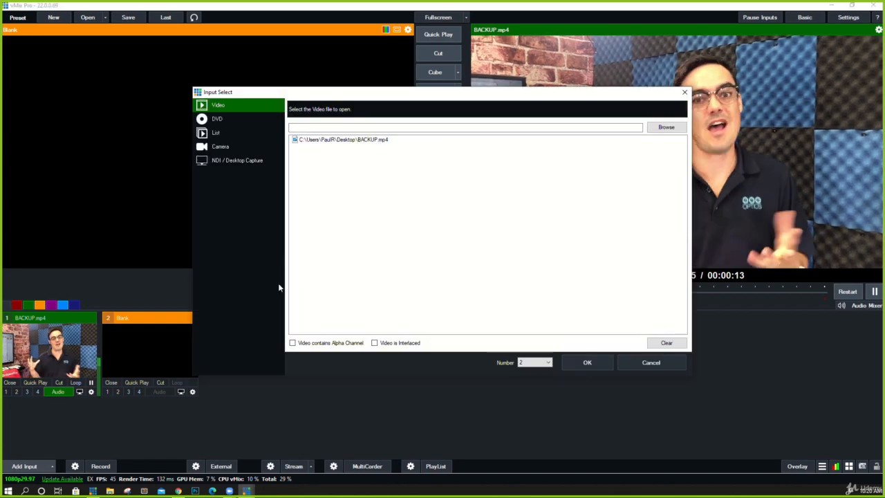
left_click(664, 128)
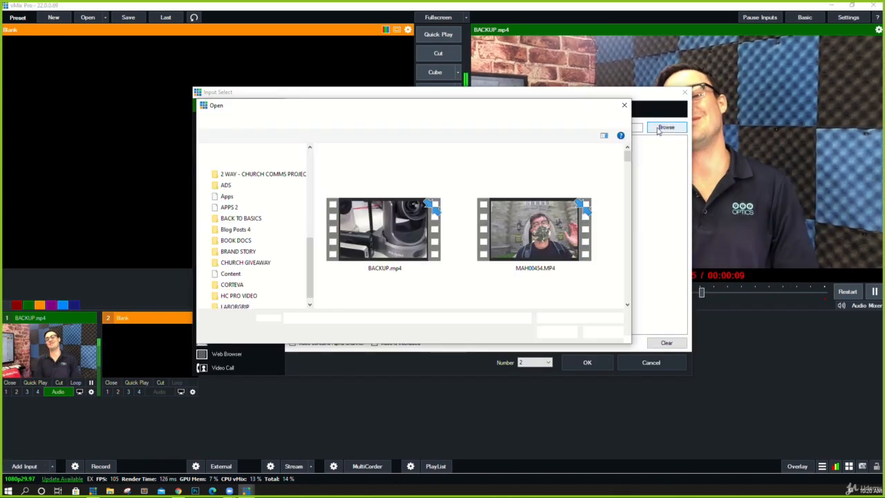
double_click(519, 243)
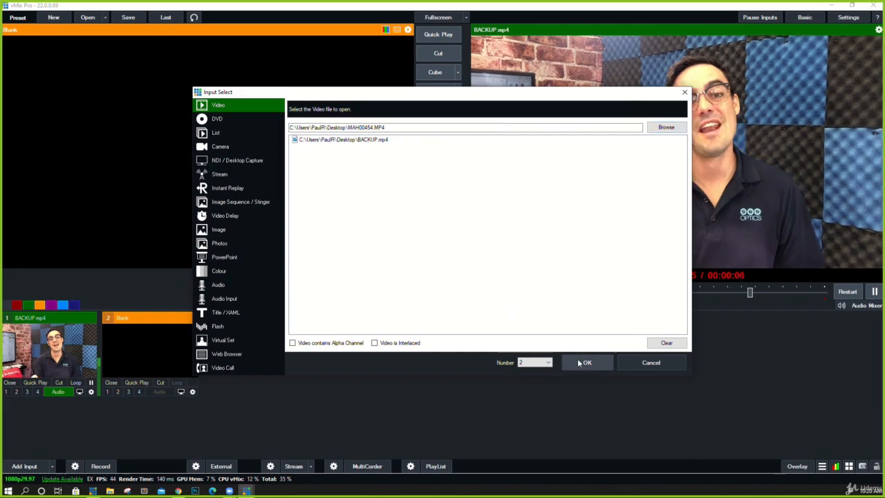
key("Return")
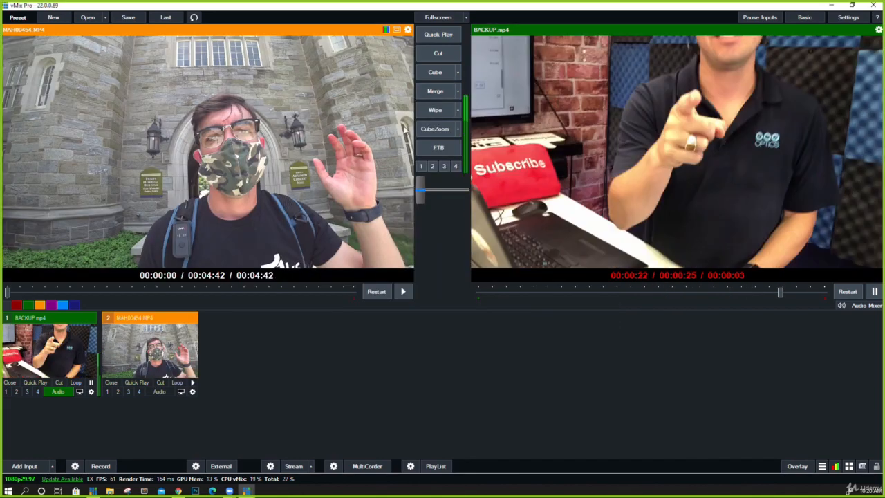
Cut back and forth between MAH00454.MP4 and BACKUP.mp4, leaving MAH00454.MP4 on the output.
left_click(438, 53)
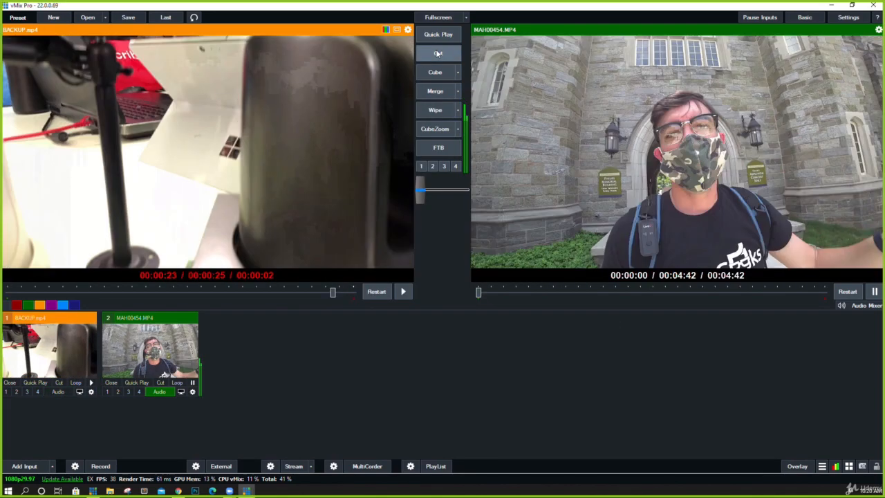
left_click(437, 53)
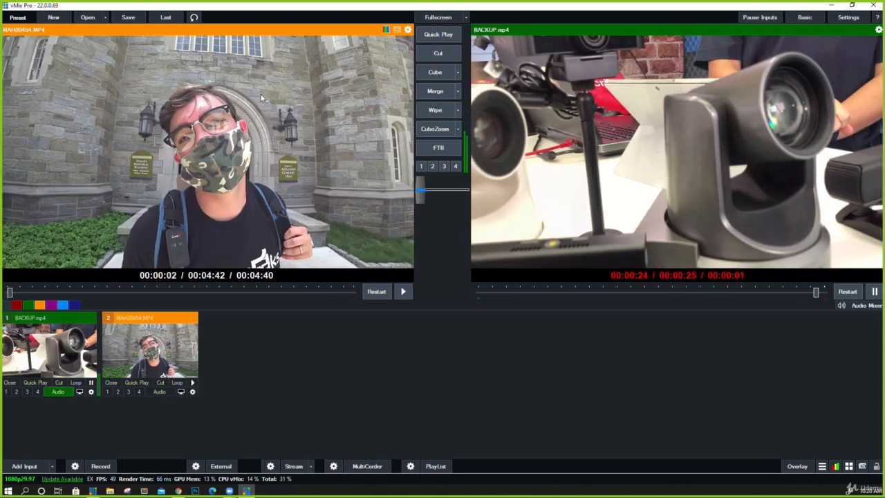
left_click(426, 61)
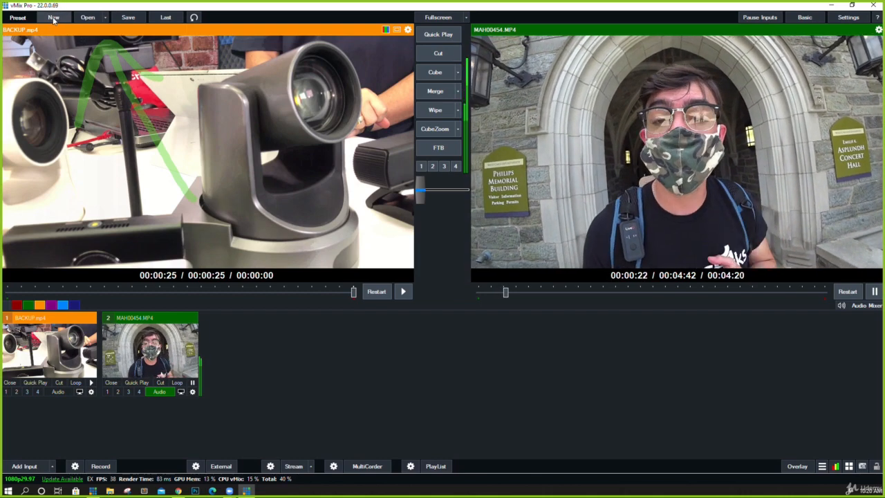
Save the current preset to the Desktop as example and view the list of recent presets.
left_click(105, 18)
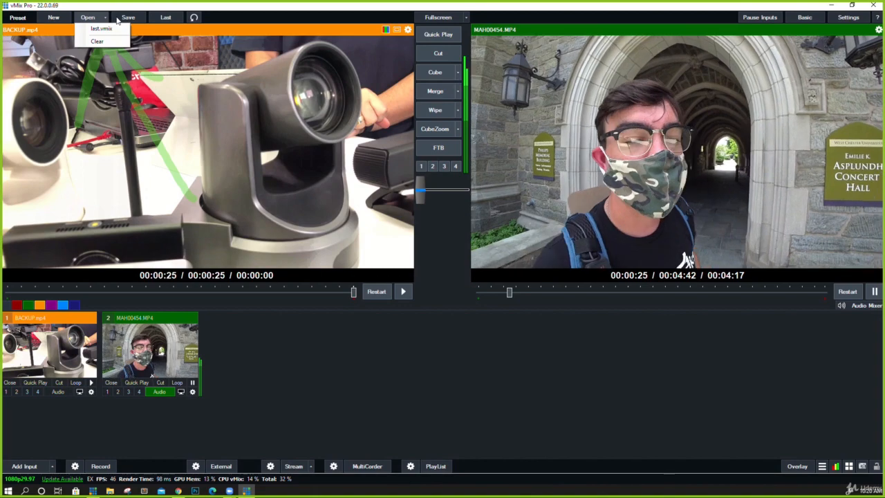
left_click(126, 18)
left_click(127, 18)
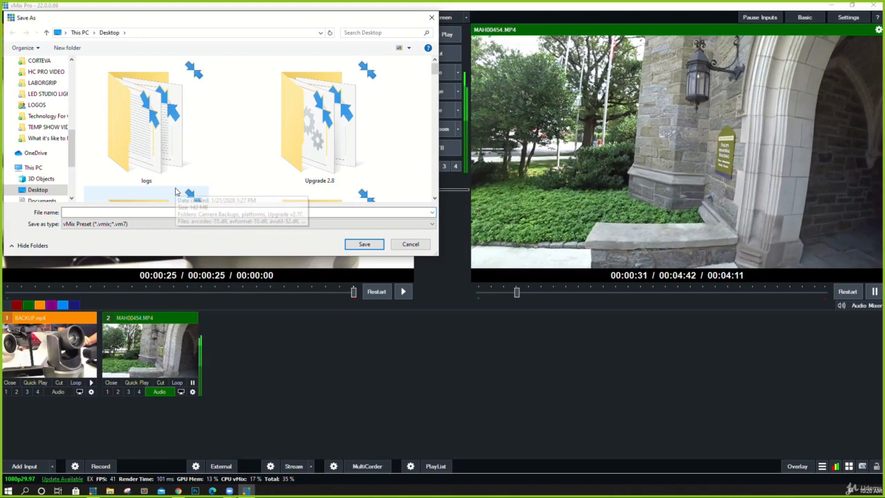
type("example")
key("Return")
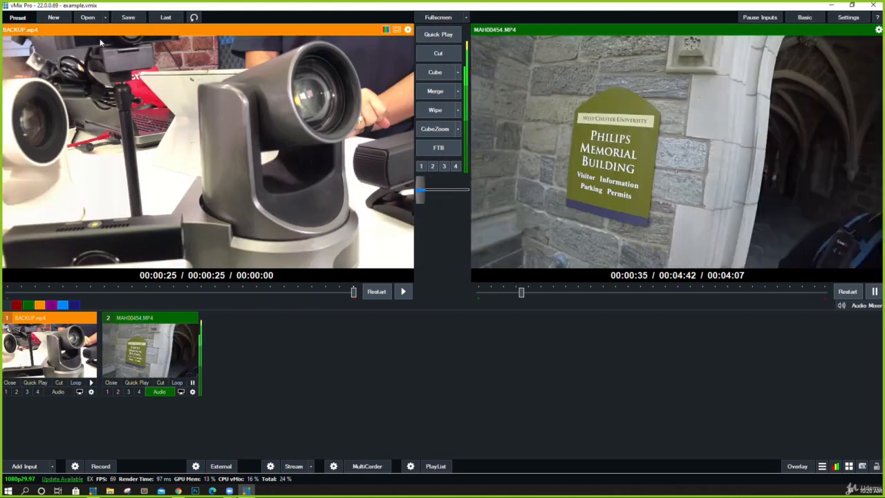
left_click(105, 17)
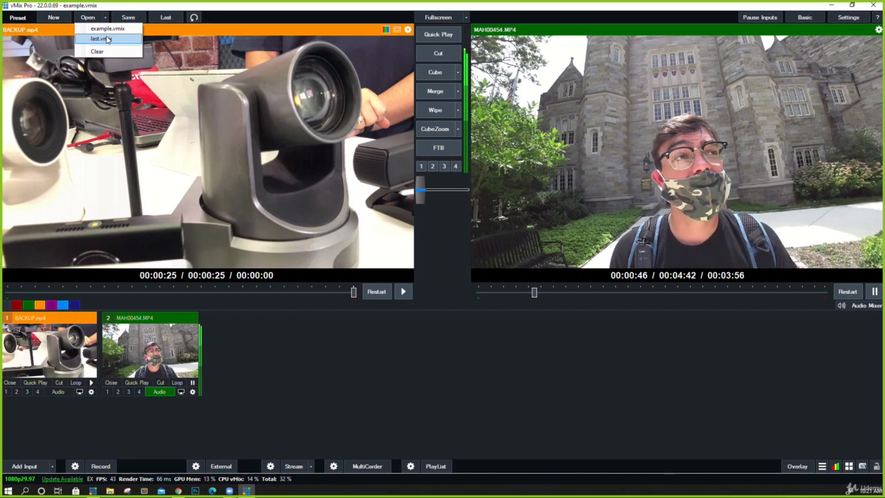
left_click(239, 335)
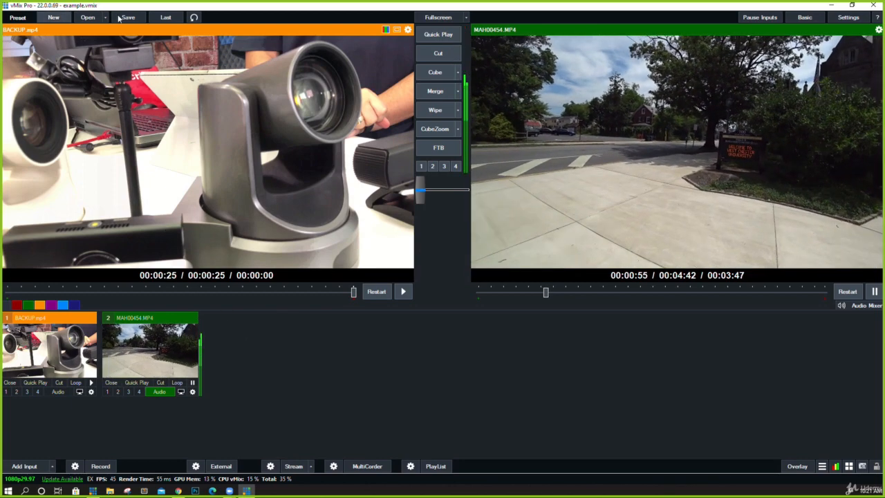
Restore the closed Desktop Capture input, close it, and restore it again.
left_click(194, 18)
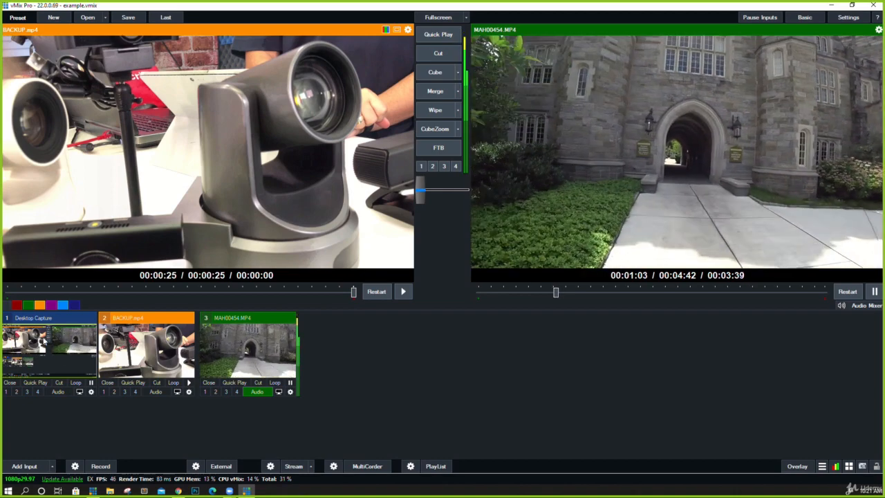
left_click(10, 382)
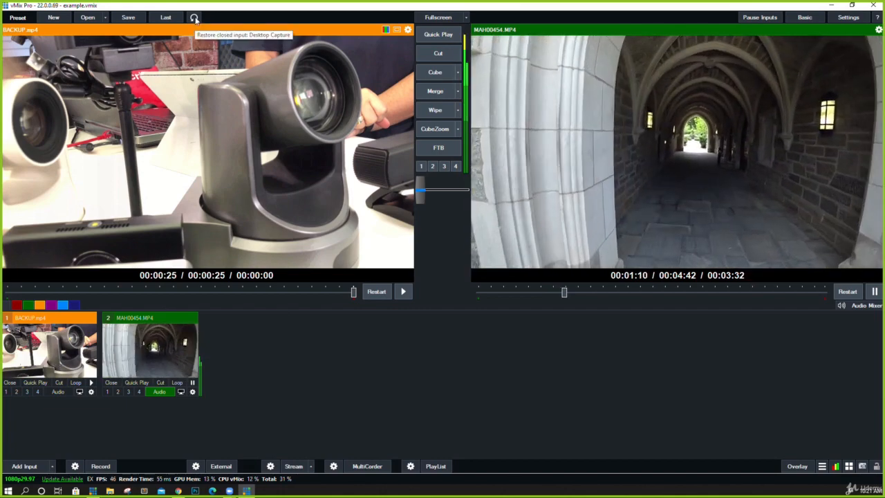
key("ctrl+z")
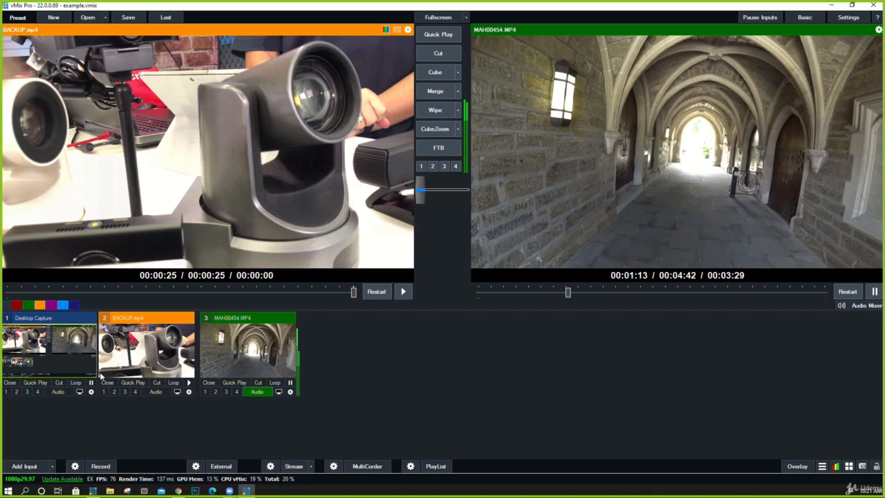
Turn off the audio of the MAH00454.MP4 input and close the Desktop Capture input.
left_click(257, 392)
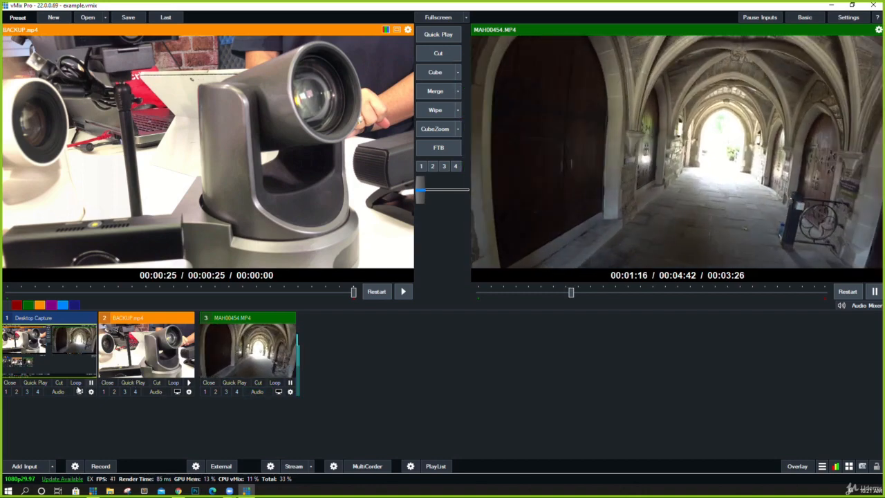
left_click(17, 385)
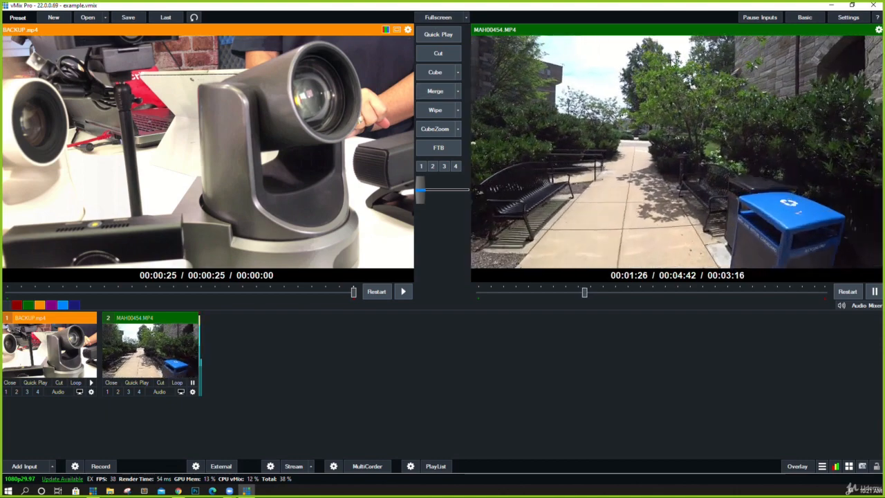
Try the Waveform RGB, Vectorscope, and Vectorscope + Waveform Y monitors, each with preview, on the preview window and set the monitor back to None.
left_click(383, 29)
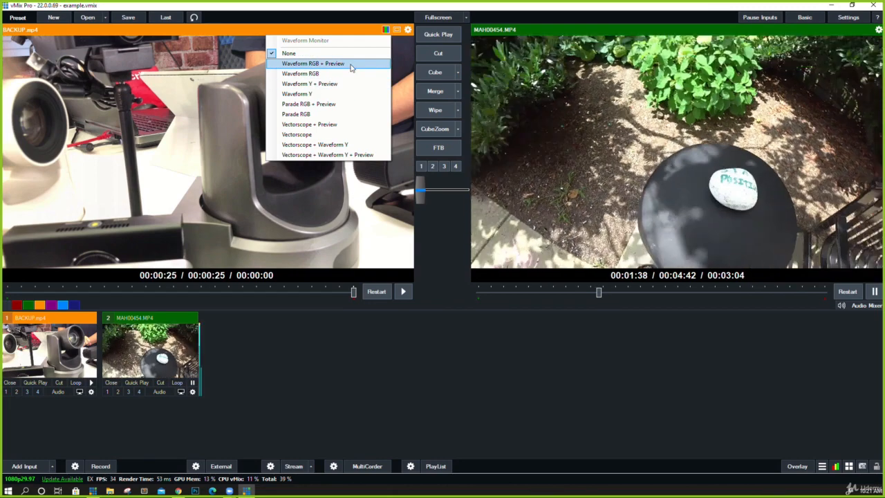
left_click(351, 65)
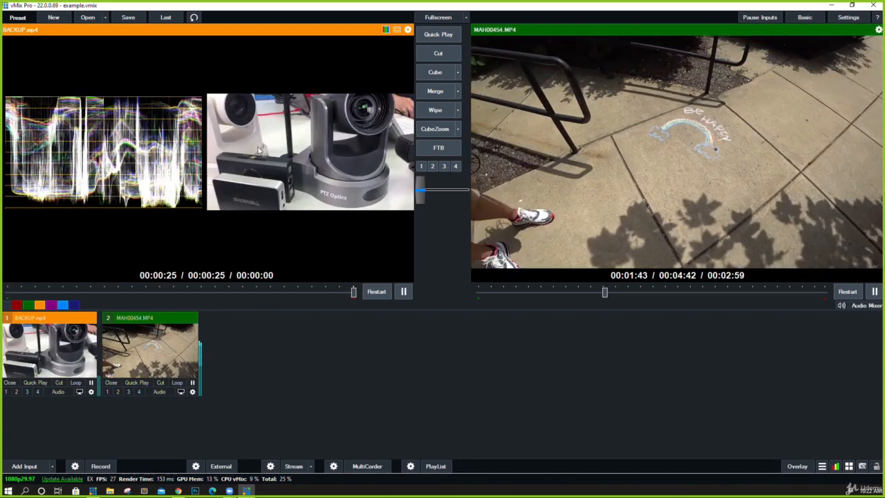
left_click(387, 30)
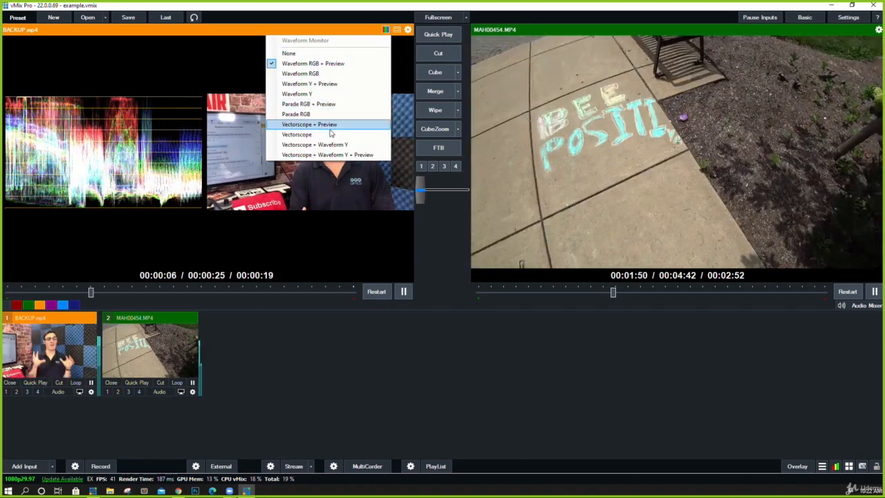
left_click(321, 125)
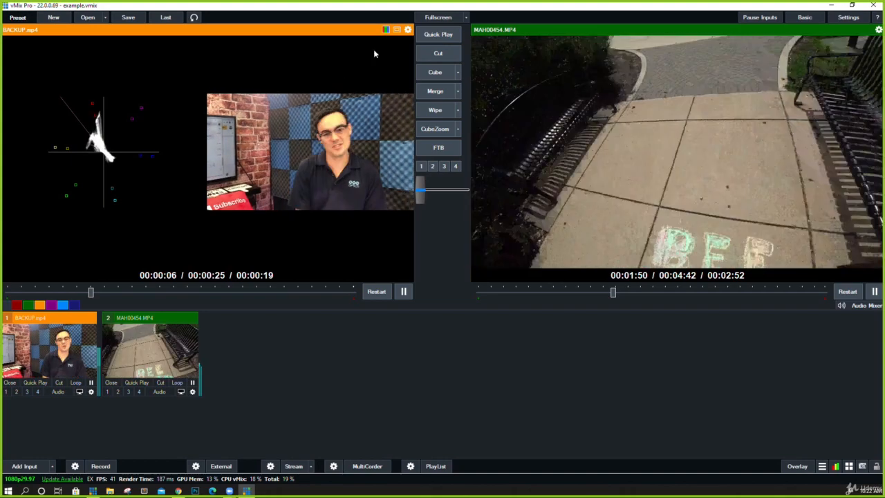
left_click(386, 29)
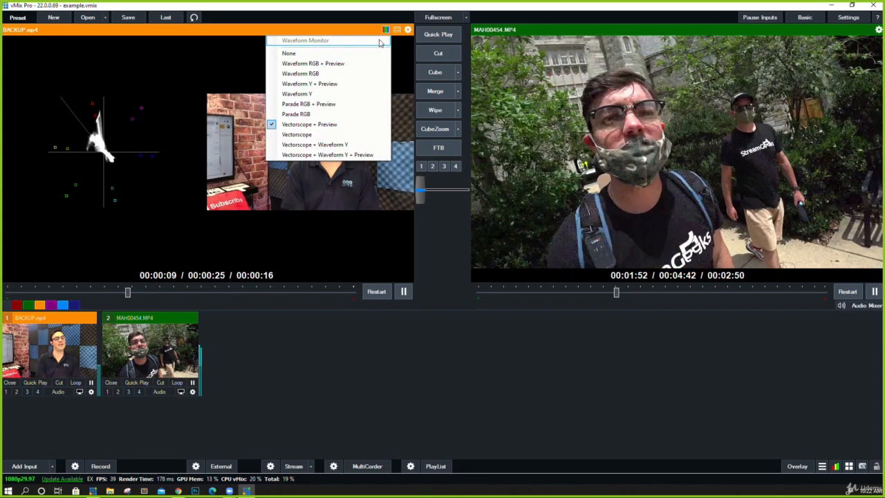
left_click(342, 155)
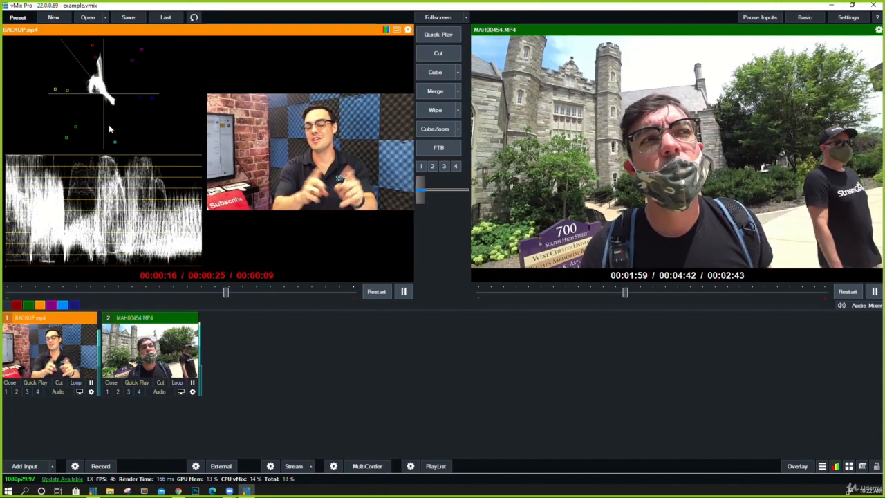
left_click(386, 30)
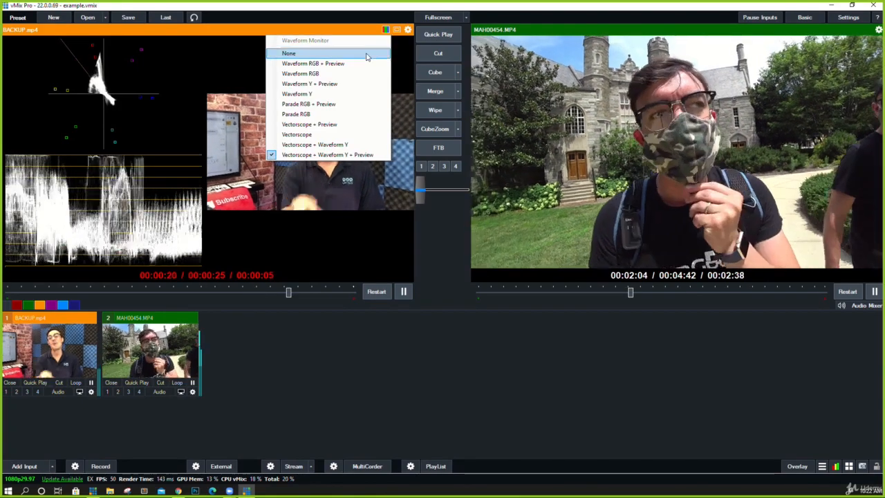
left_click(366, 54)
Try the GRID 3, Vertical 9:16 and Square 1:1 safe area guides on the preview window and set the safe area back to None.
left_click(397, 30)
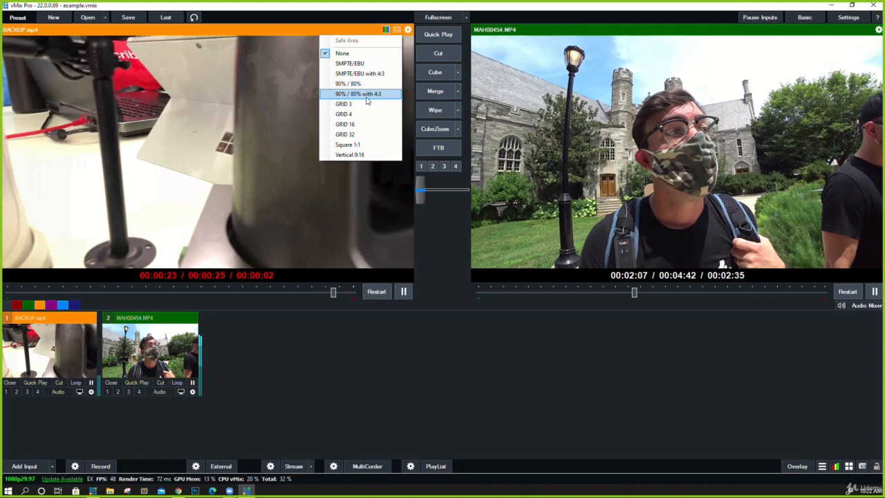
left_click(352, 104)
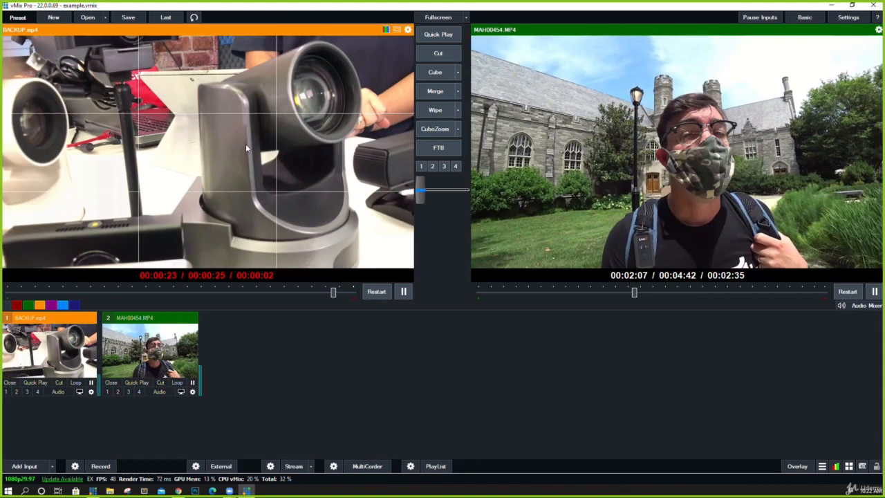
left_click(386, 30)
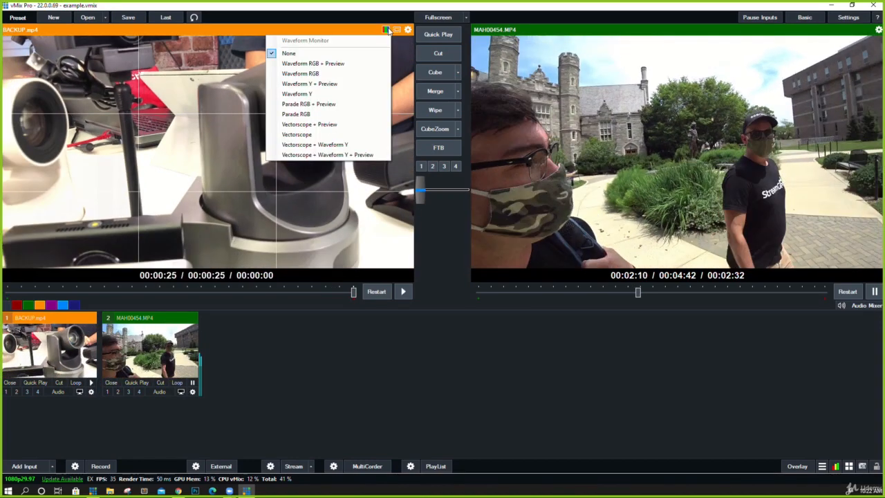
left_click(396, 31)
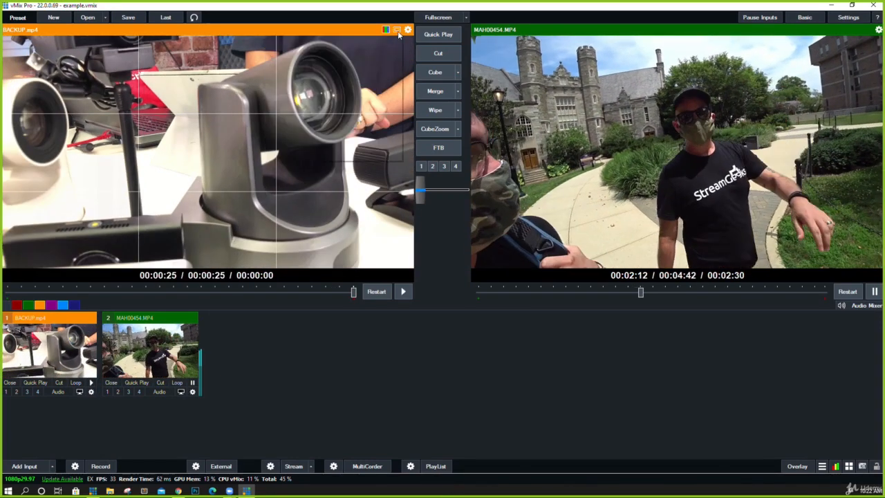
left_click(351, 157)
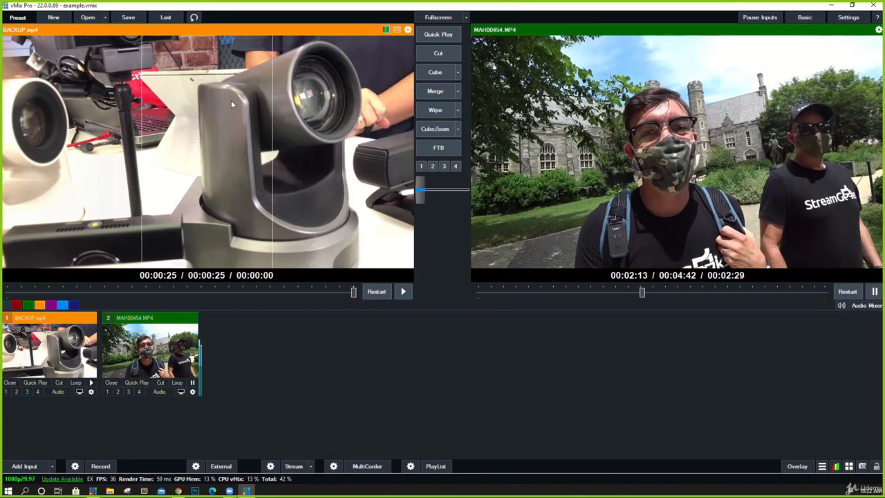
left_click(397, 31)
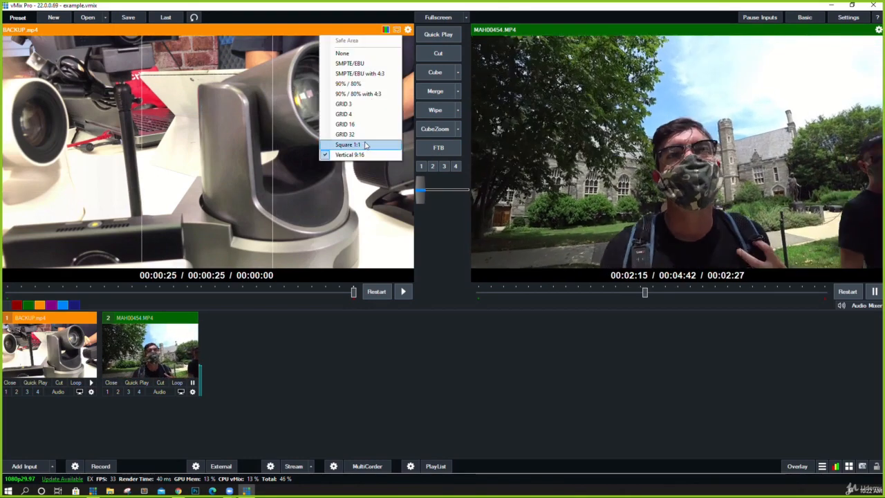
left_click(364, 145)
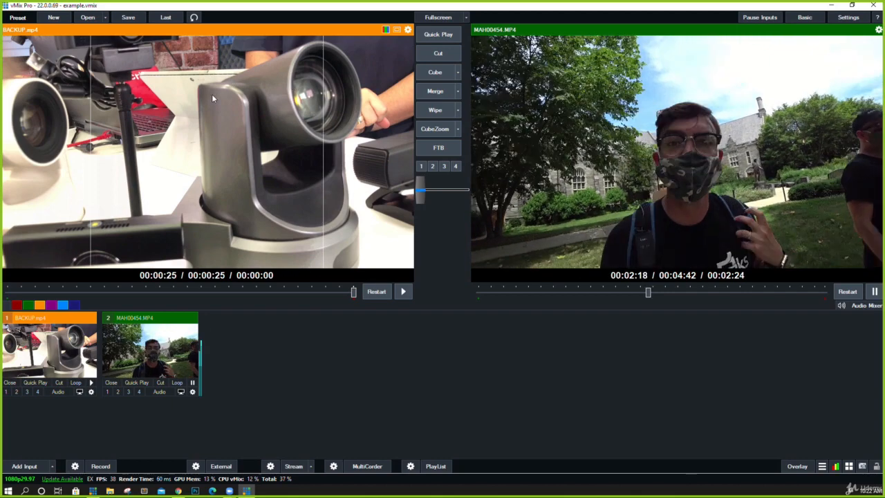
left_click(396, 30)
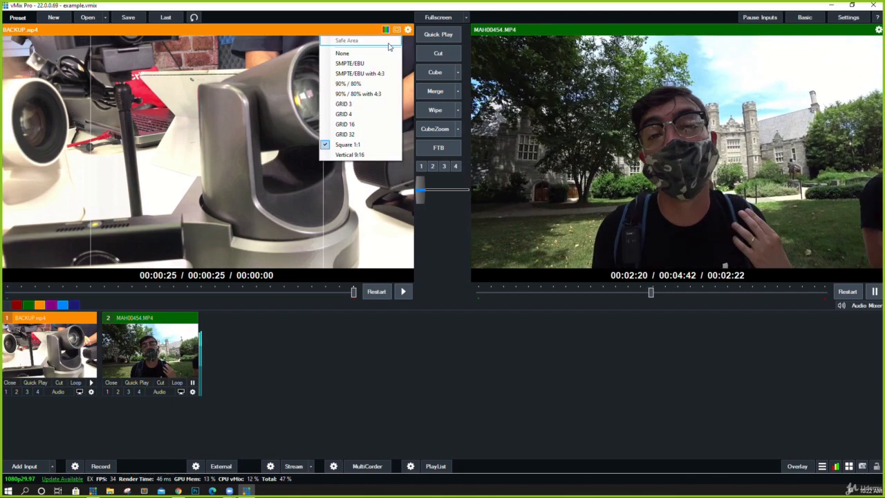
left_click(342, 53)
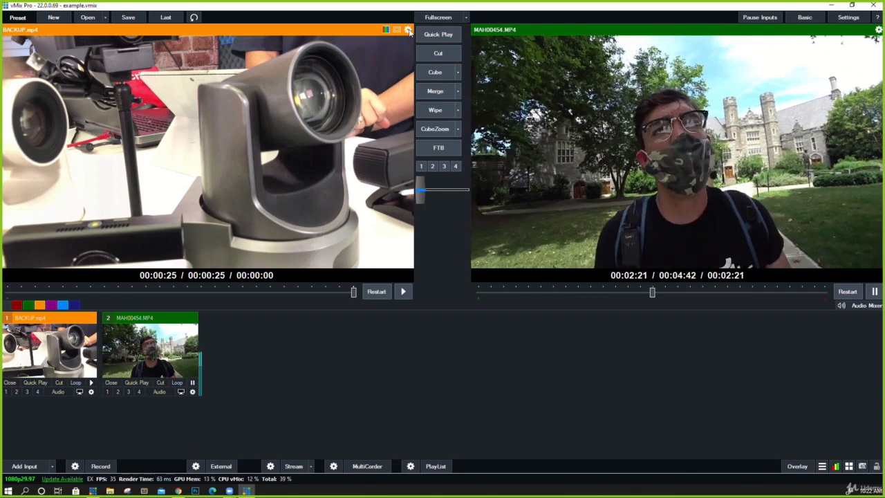
Look through the General, Colour Key and Colour Correction settings of the BACKUP.mp4 input and close them.
left_click(408, 31)
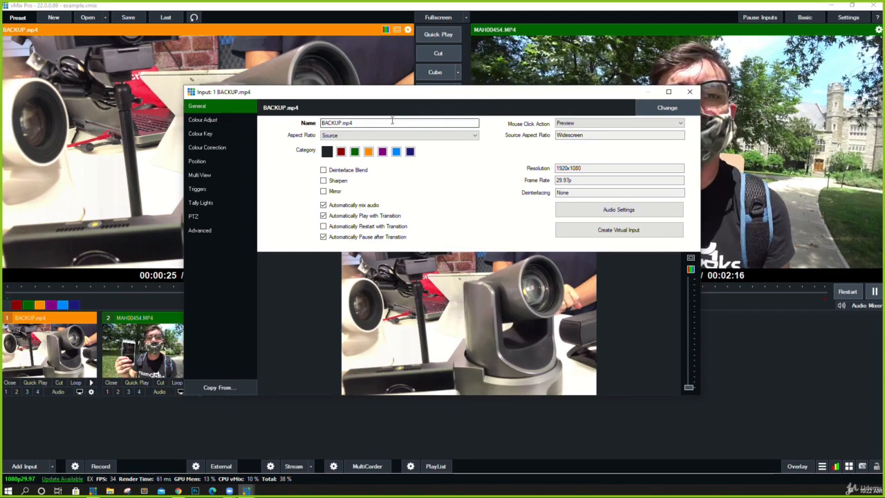
left_click(228, 134)
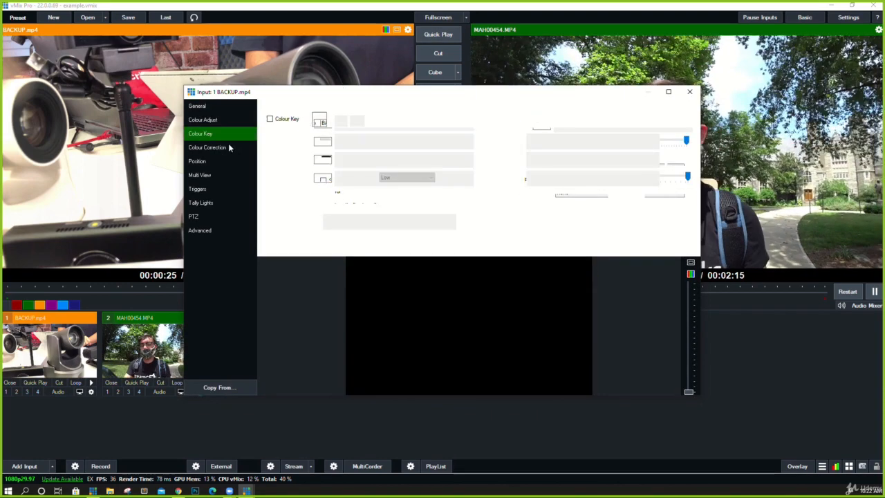
left_click(229, 148)
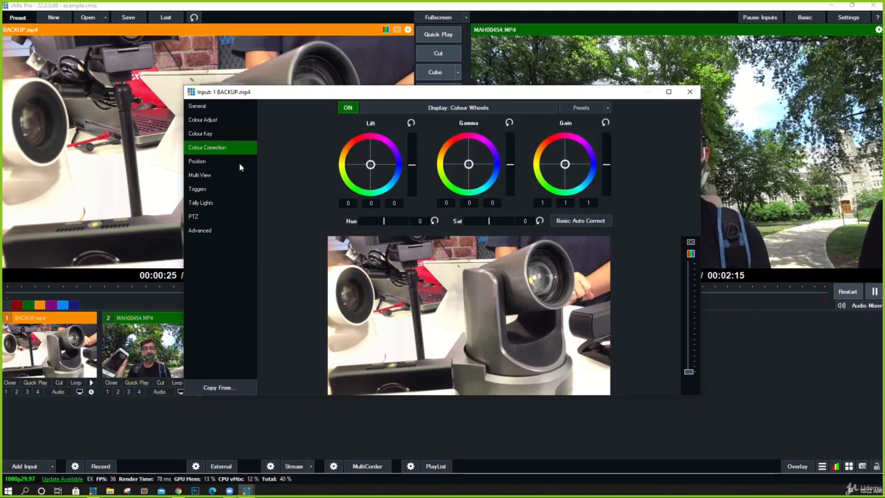
left_click(226, 106)
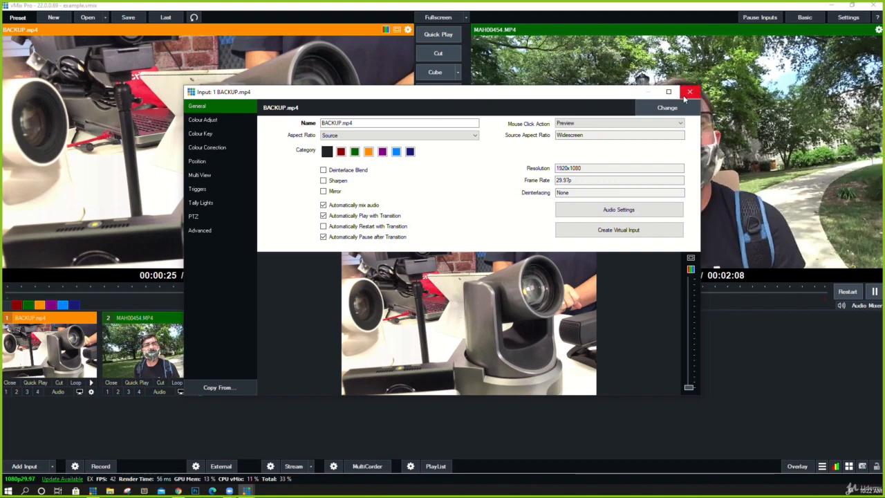
left_click(689, 92)
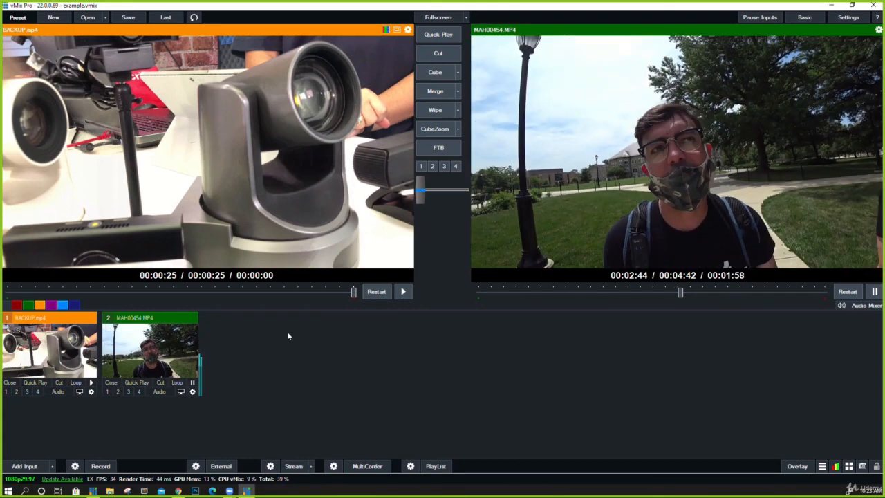
Pause the MAH00454.MP4 input and switch the interface to Basic mode and back to Advanced.
left_click(193, 383)
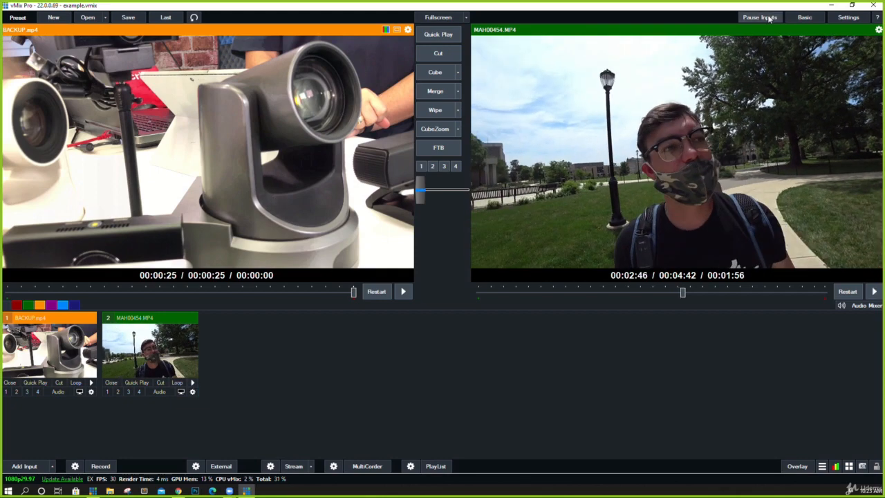
left_click(801, 18)
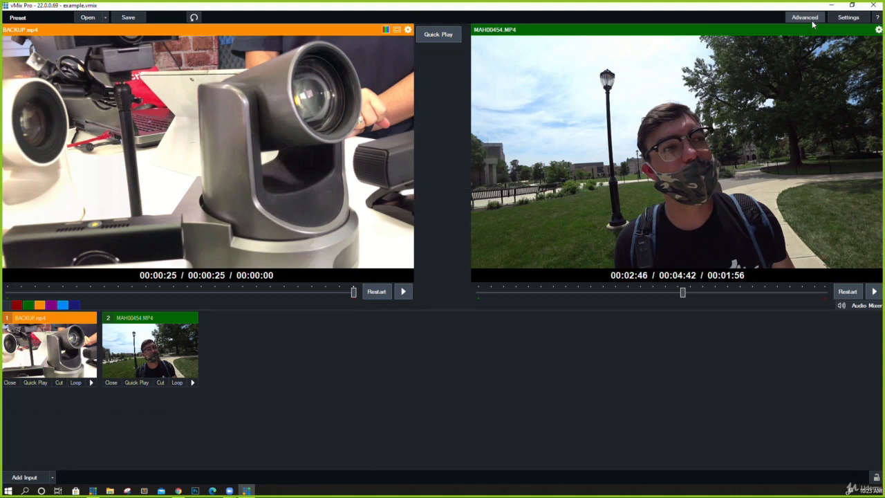
left_click(807, 18)
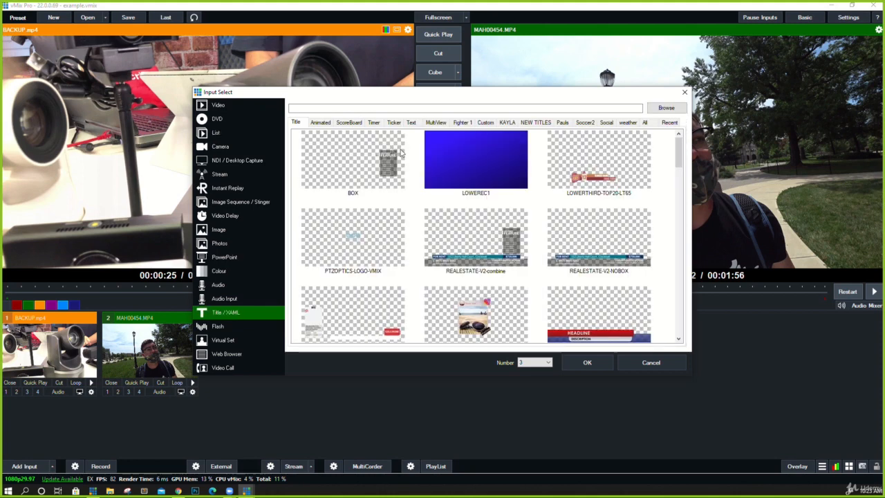
Add the title LOWERTHIRD-TOP20-LT65 as input 3 and close its title editor.
left_click(596, 162)
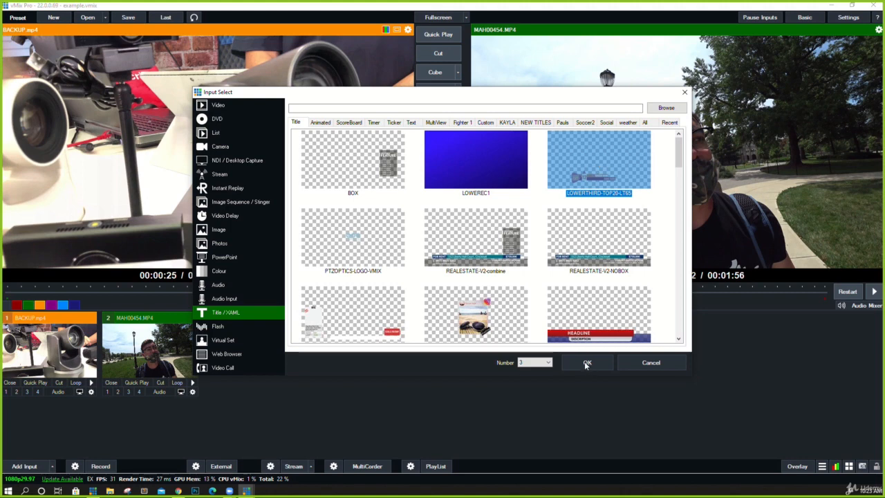
left_click(586, 363)
left_click(587, 141)
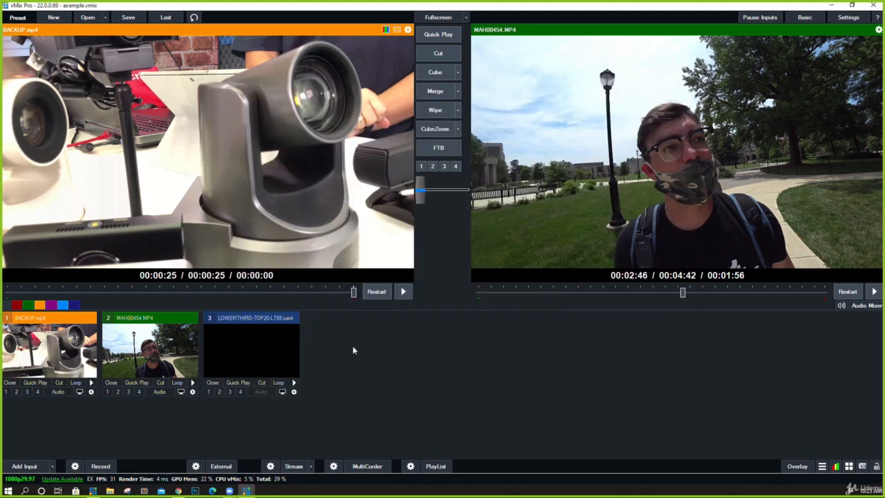
Show the LOWERTHIRD-TOP20-LT65 title over the output on overlay channel 1, take it off and bring it back on.
left_click(208, 391)
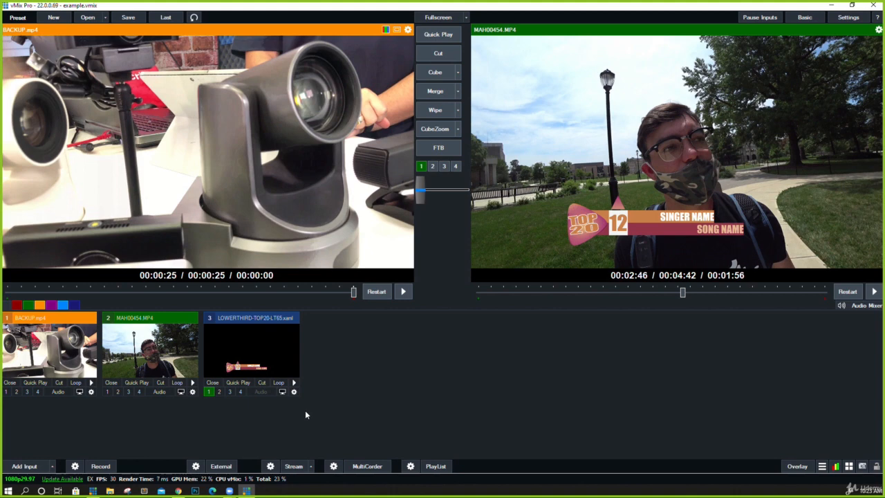
left_click(420, 167)
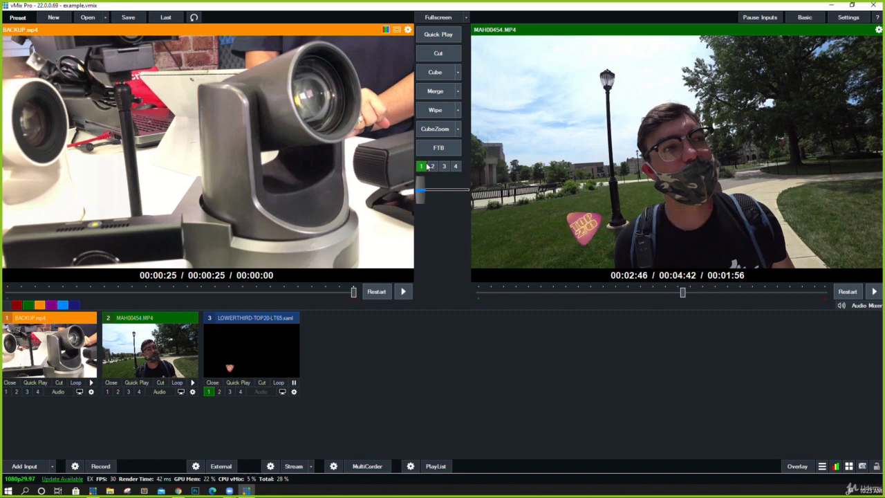
left_click(421, 166)
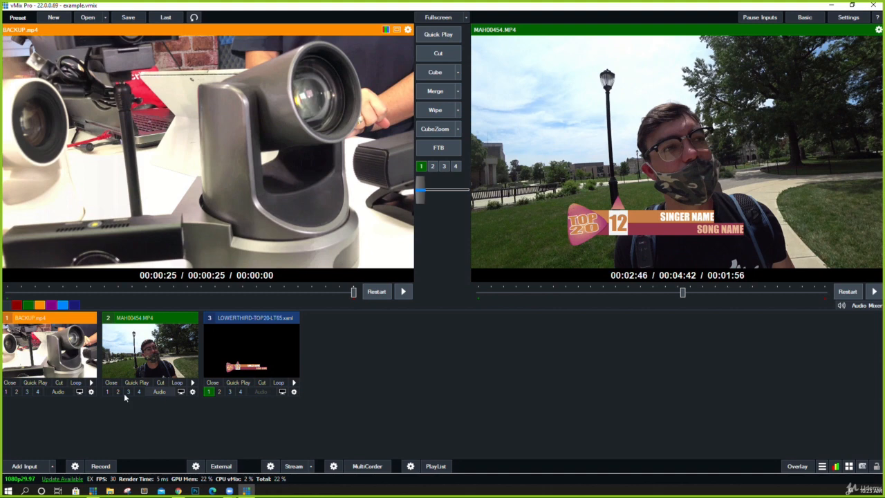
Add the NewsHD3 title template as input 4.
left_click(24, 466)
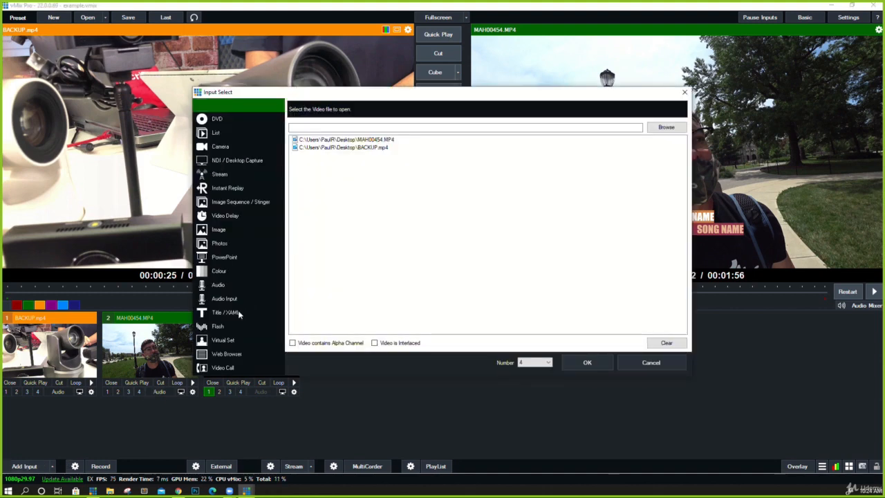
left_click(239, 314)
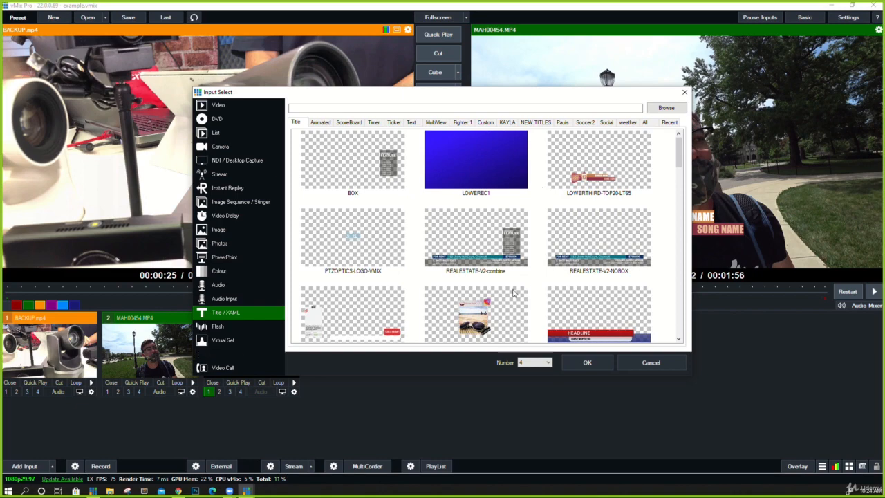
left_click(513, 294)
scroll(518, 291, "down", 2)
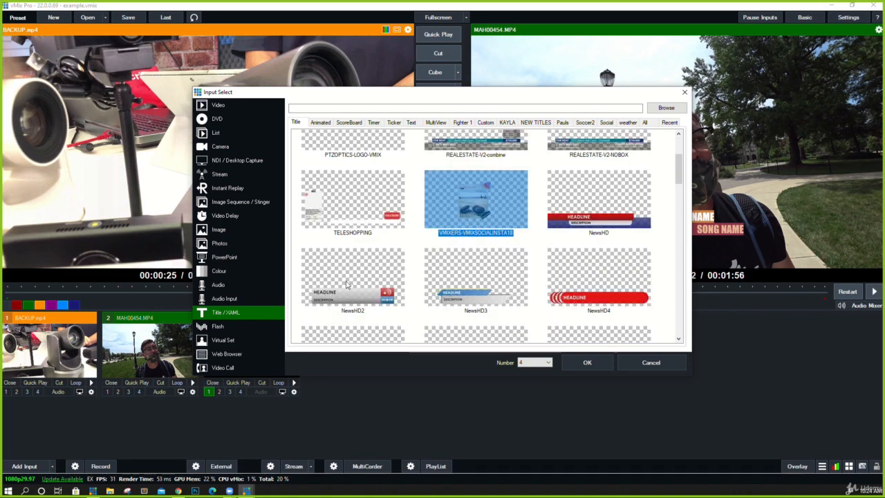
double_click(475, 276)
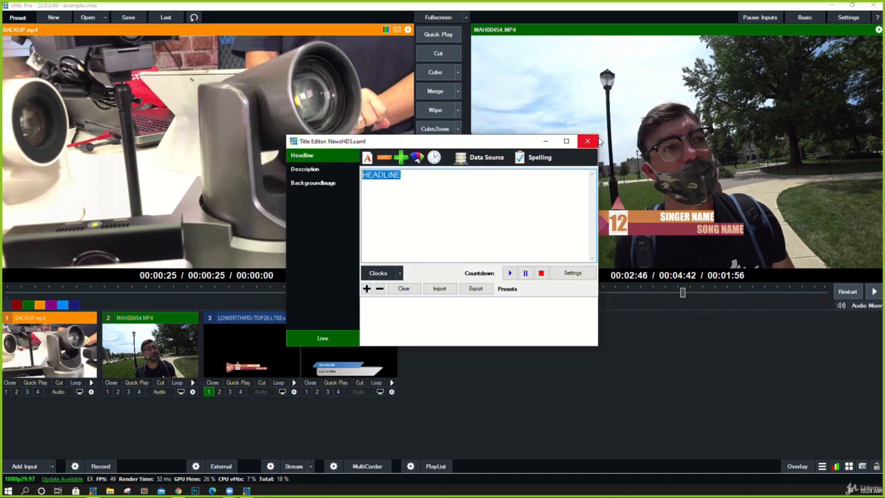
Close the title editor and move the NewsHD3 title to the upper part of the frame in its input position settings.
left_click(587, 141)
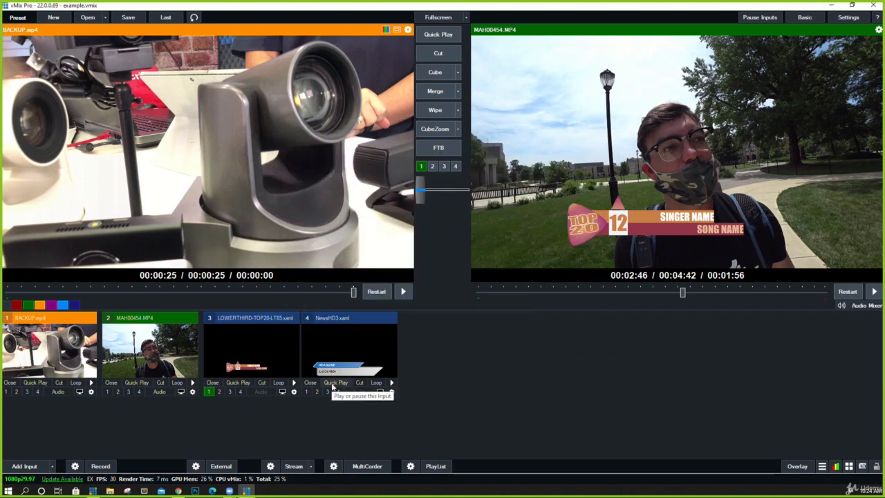
double_click(342, 353)
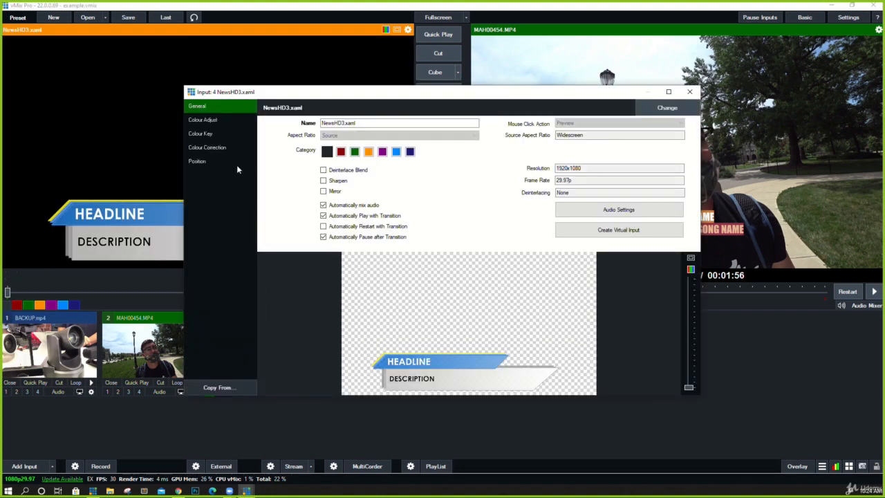
left_click(216, 161)
left_click_drag(396, 352, 404, 259)
left_click(689, 92)
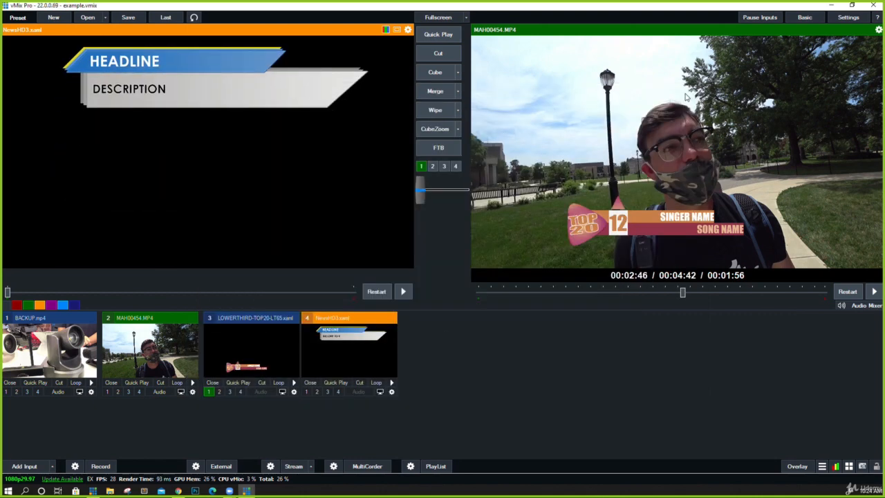
Show the NewsHD3 title over the output on overlay channel 2, take it off and bring it back on.
left_click(318, 391)
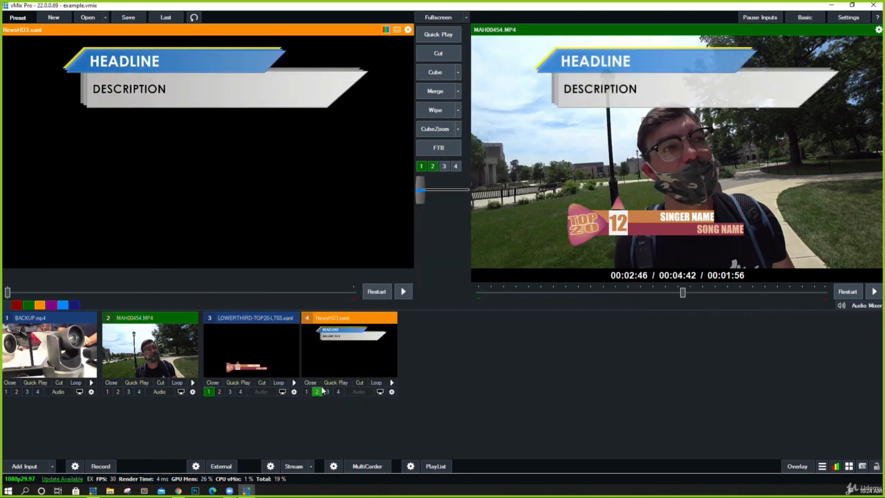
left_click(316, 392)
left_click(316, 392)
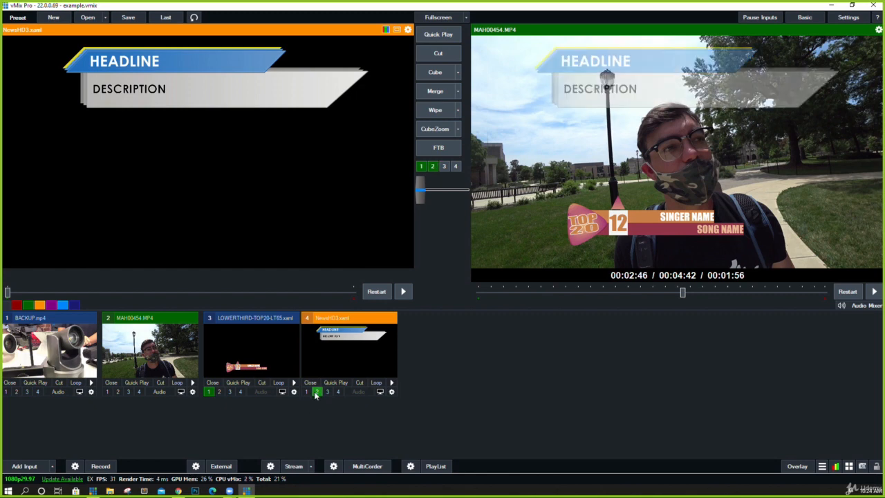
Take the LOWERTHIRD-TOP20-LT65 title off overlay channel 1 and bring it back, and turn off overlay channels 1 and 2.
left_click(211, 393)
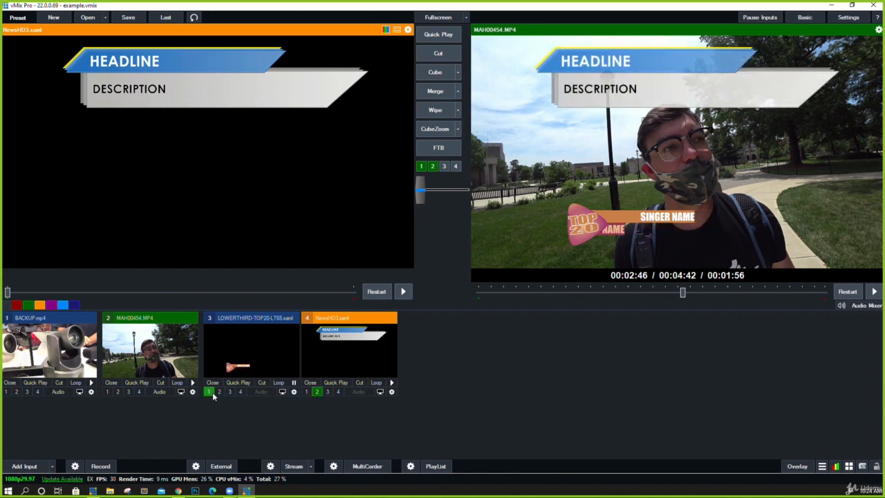
left_click(210, 393)
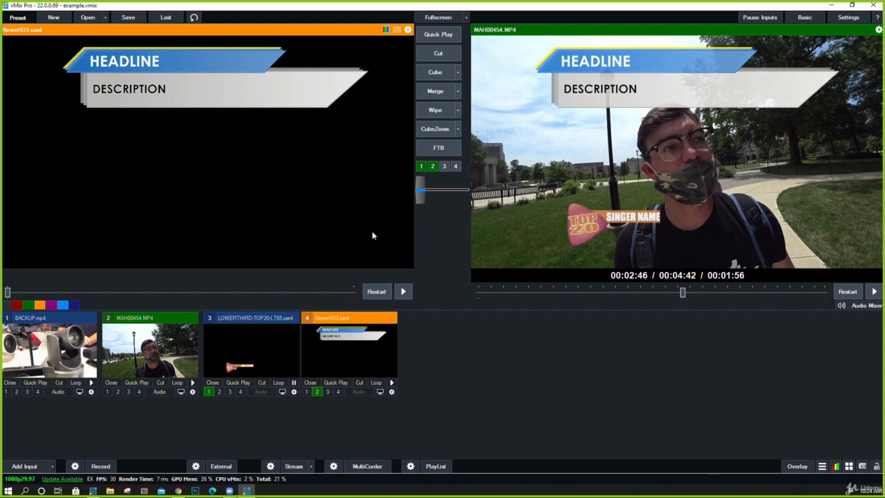
left_click(420, 167)
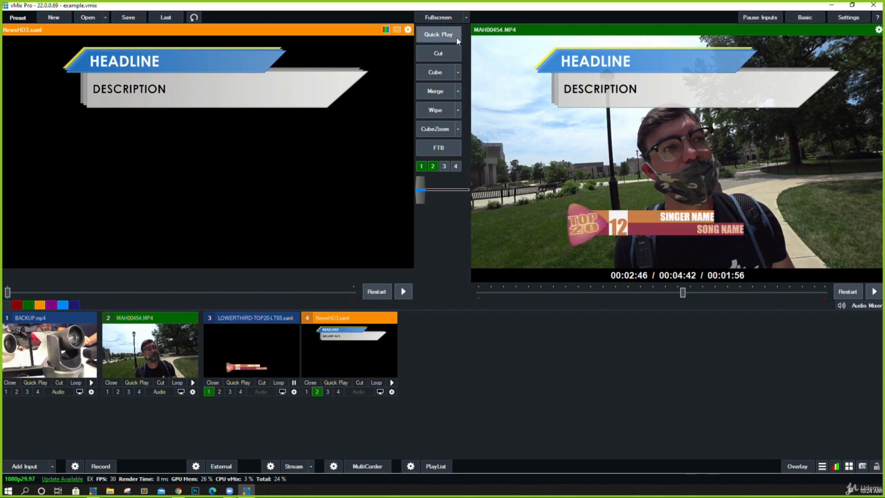
left_click(432, 167)
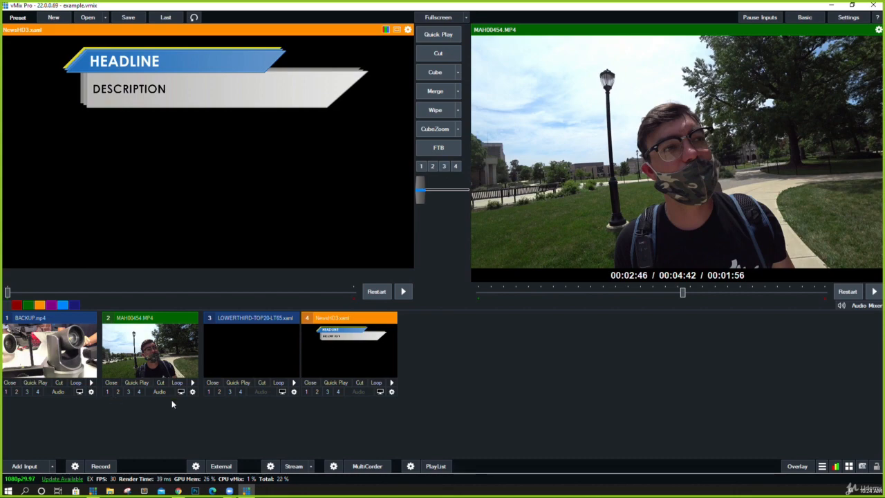
Cut BACKUP.mp4 to the output and briefly show the NewsHD3 title over it on overlay channel 3.
left_click(62, 371)
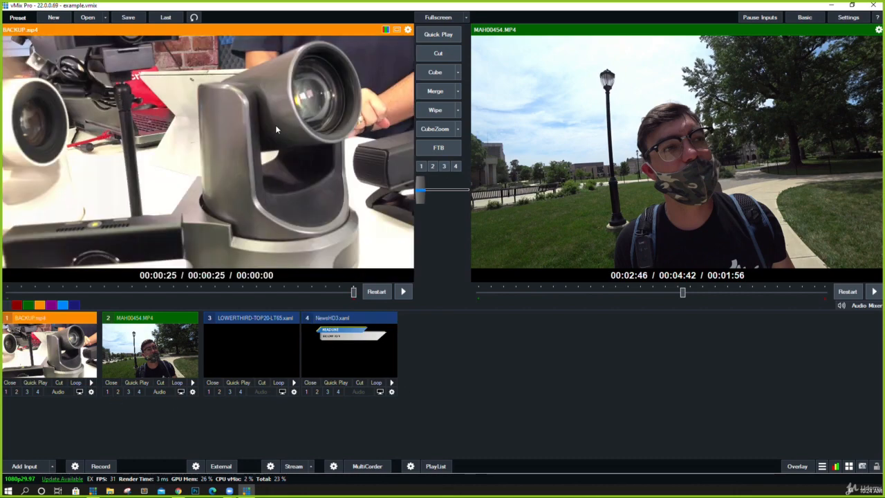
left_click(427, 58)
left_click(427, 58)
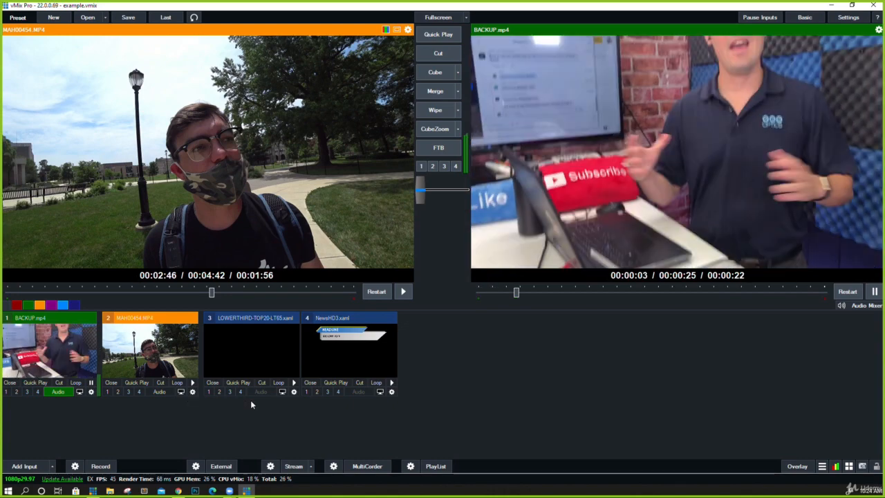
left_click(327, 391)
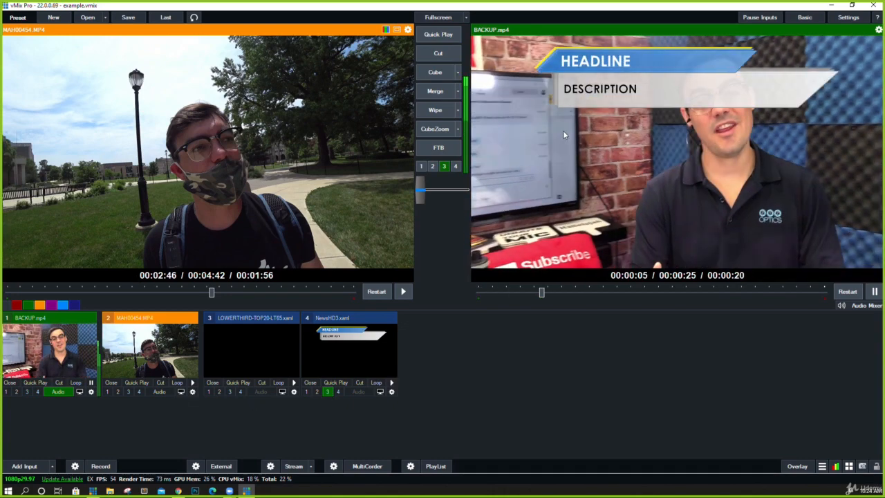
left_click(325, 392)
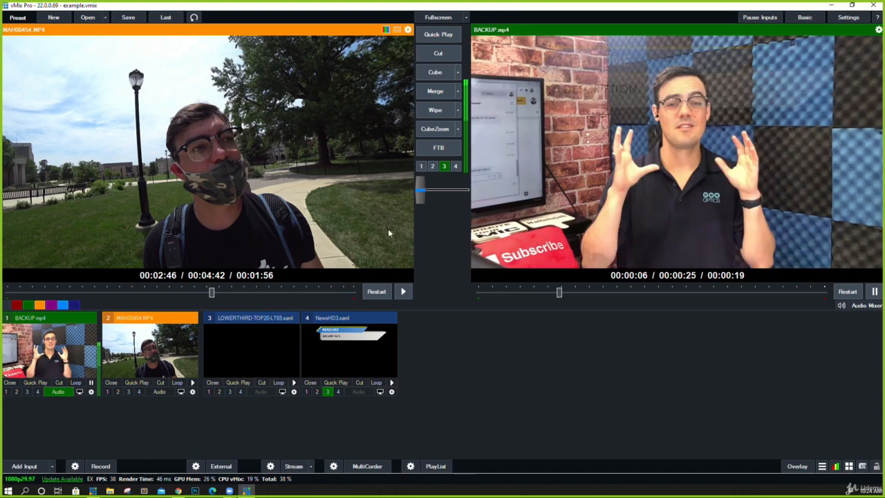
Switch manually between BACKUP.mp4 and MAH00454.MP4 with the T-bar, first using Cube and again with the first transition set to Fade.
left_click_drag(419, 181, 457, 190)
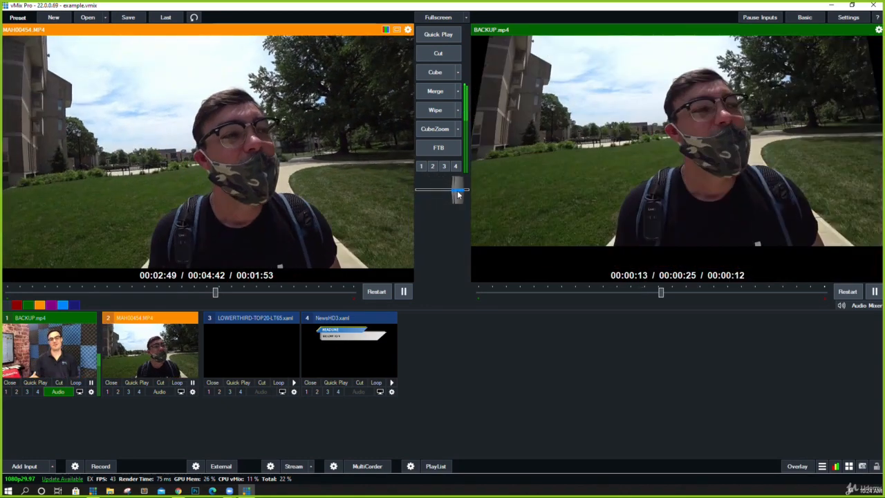
left_click(458, 72)
left_click(454, 85)
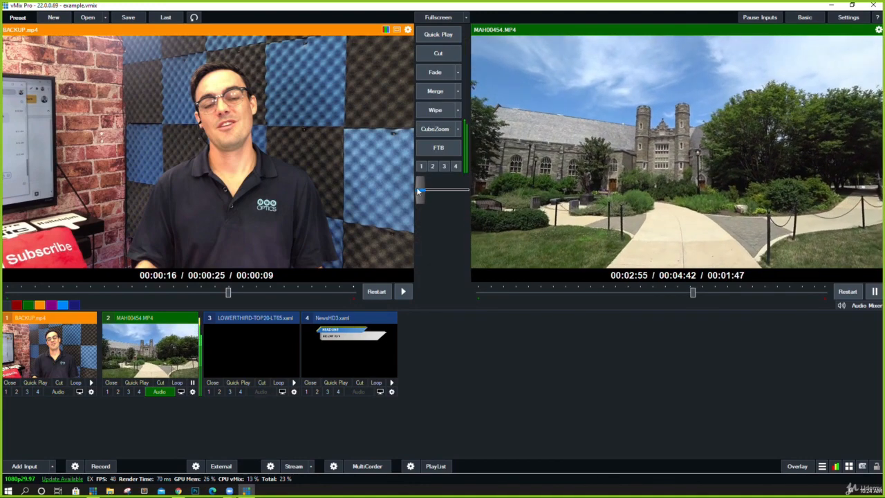
left_click_drag(416, 187, 474, 185)
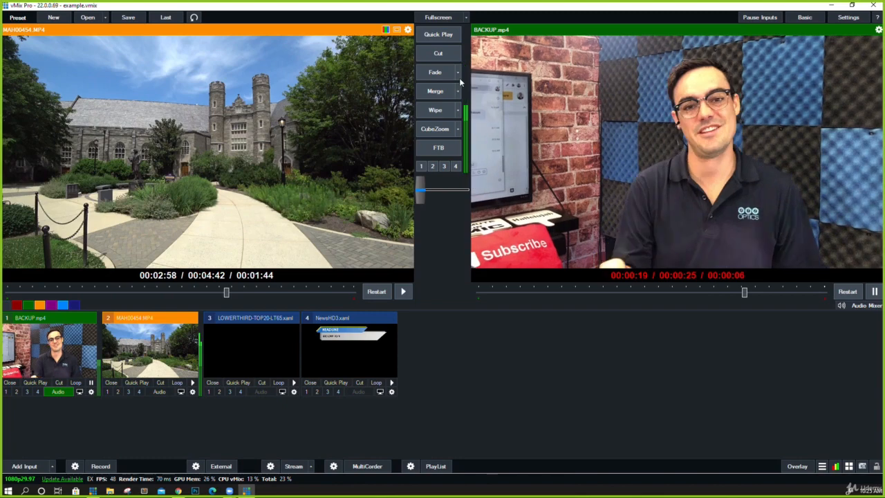
left_click_drag(420, 185, 470, 189)
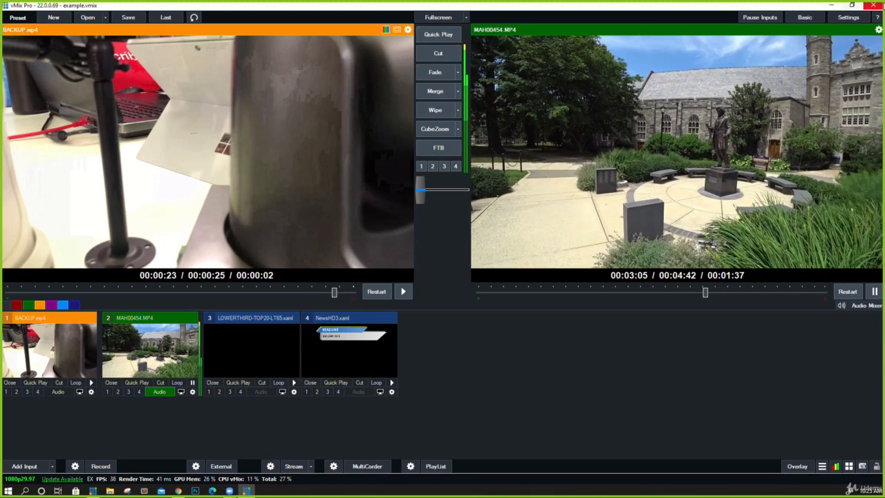
Open the program settings to examine the display and fullscreen options, and cancel without changes.
left_click(849, 17)
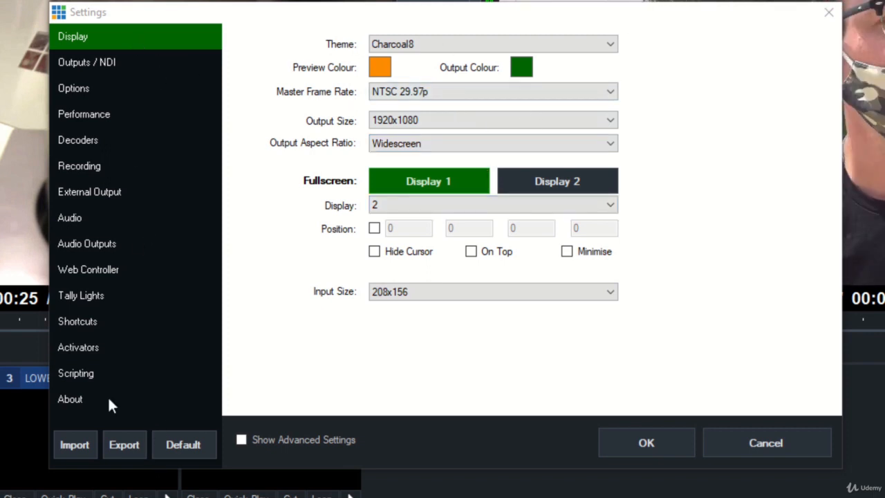
left_click(790, 437)
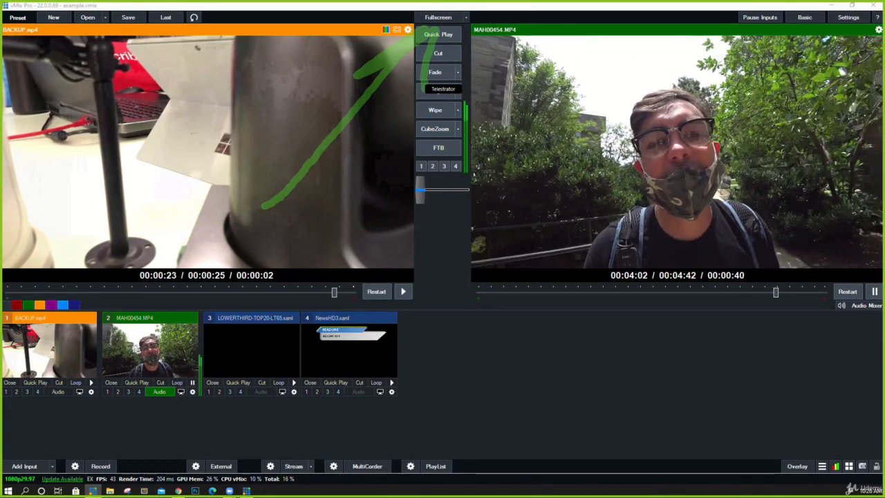
Set the fullscreen Display 1 source to MultiView and toggle the fullscreen output.
left_click(467, 21)
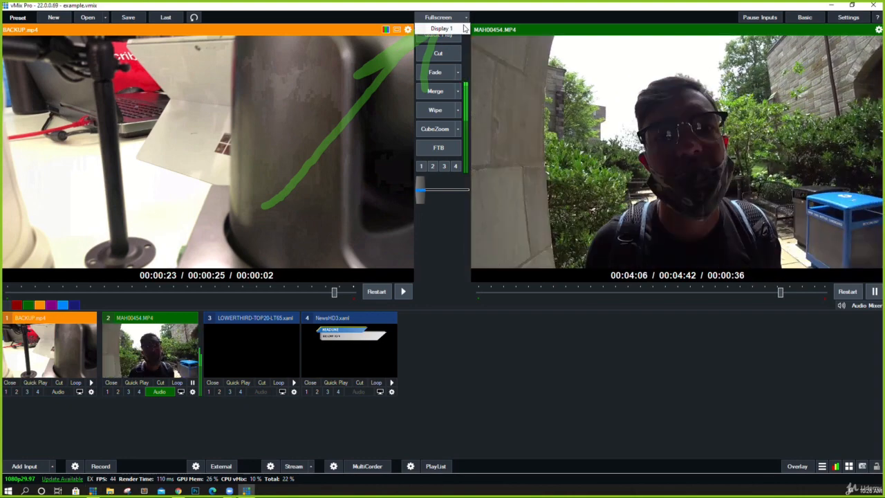
mouse_move(463, 29)
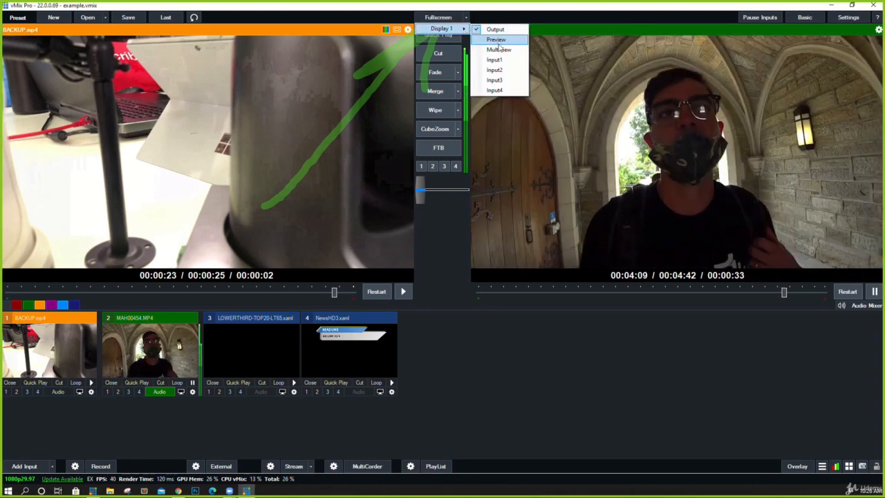
left_click(498, 49)
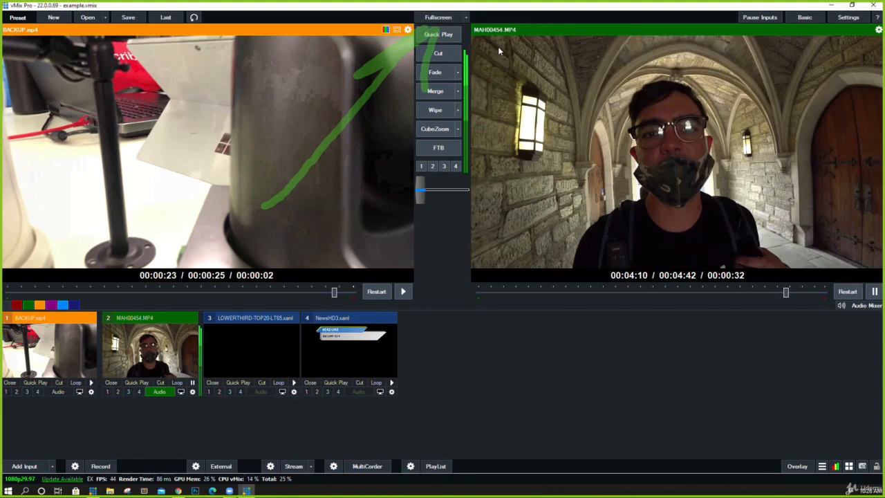
left_click(433, 19)
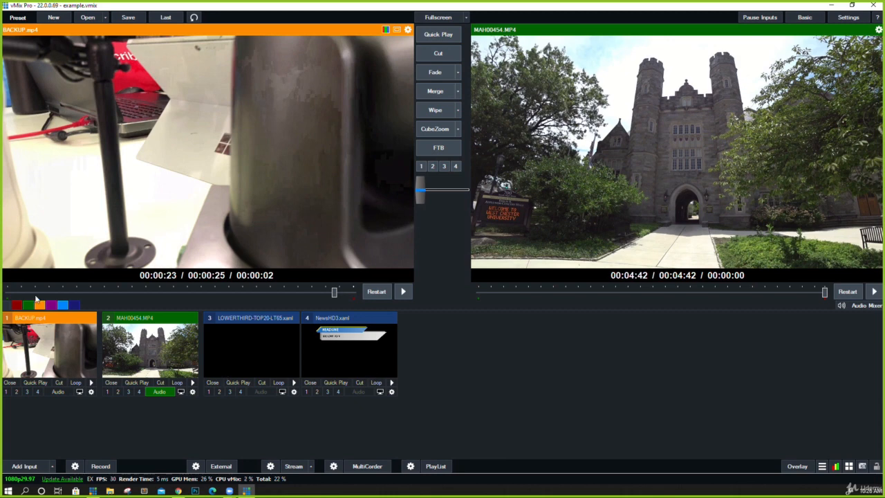
Name the first three input categories TITLES, VIDEOS (red) and CAMERAS (green).
left_click(9, 306)
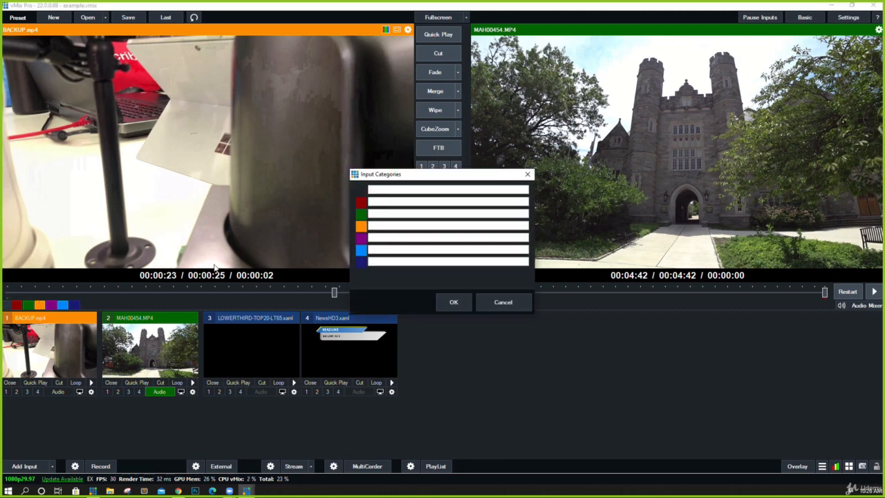
left_click(383, 200)
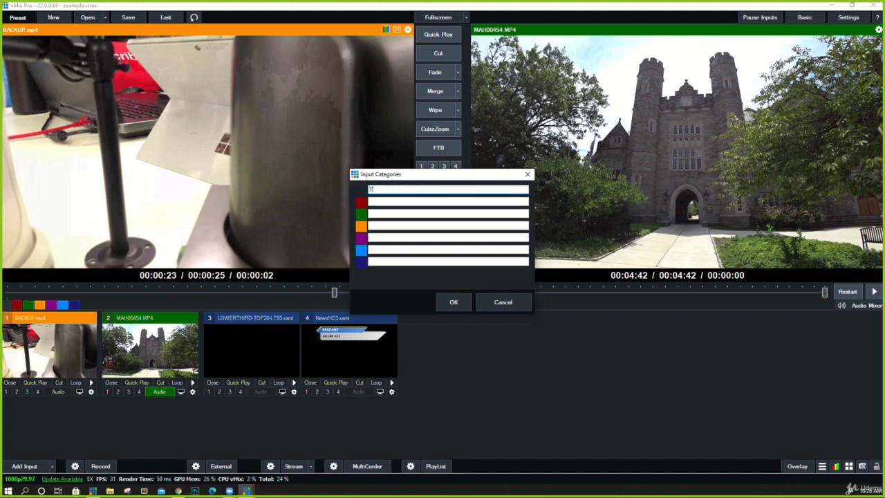
type("VIDEOS")
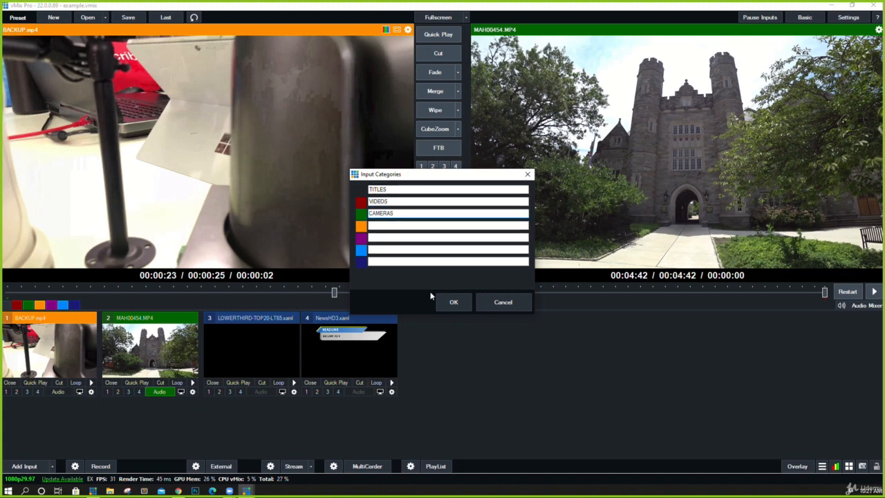
left_click(446, 305)
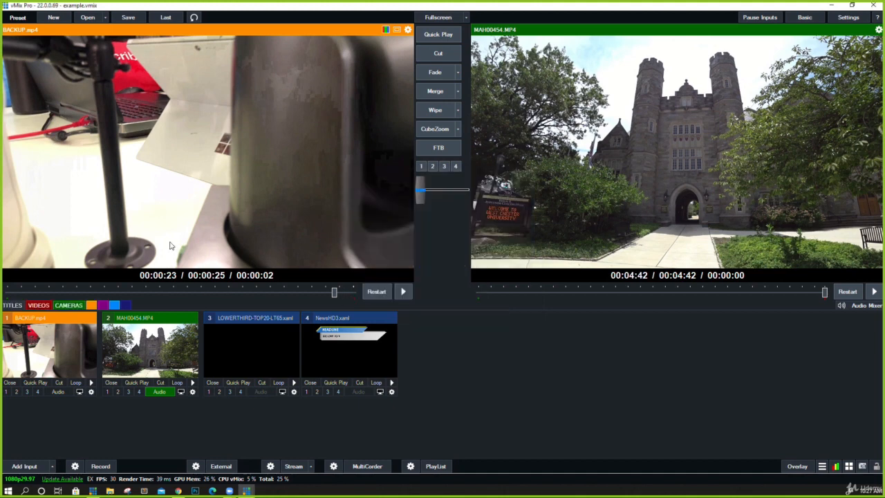
Reopen and confirm the category names, filter the inputs by the orange category and return to the first category.
right_click(42, 308)
left_click(452, 302)
left_click(89, 306)
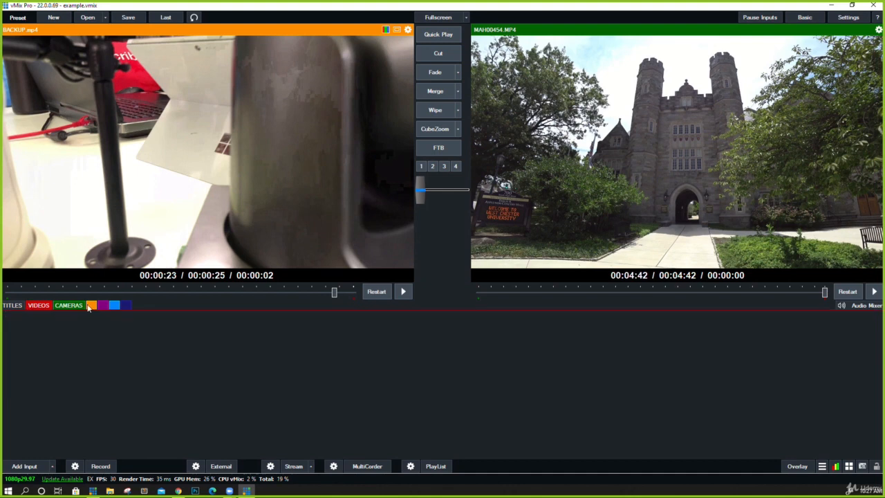
left_click(17, 306)
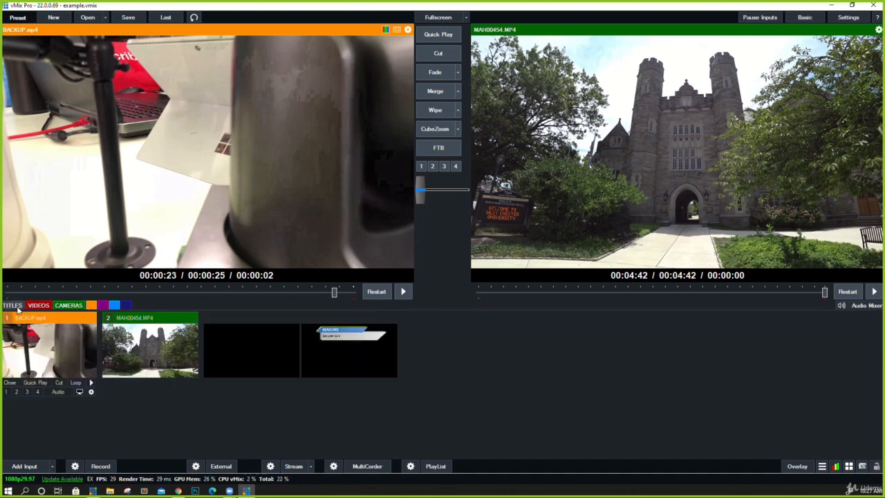
Rename the first input category as MAIN and name the orange category TITLES.
right_click(49, 307)
double_click(408, 191)
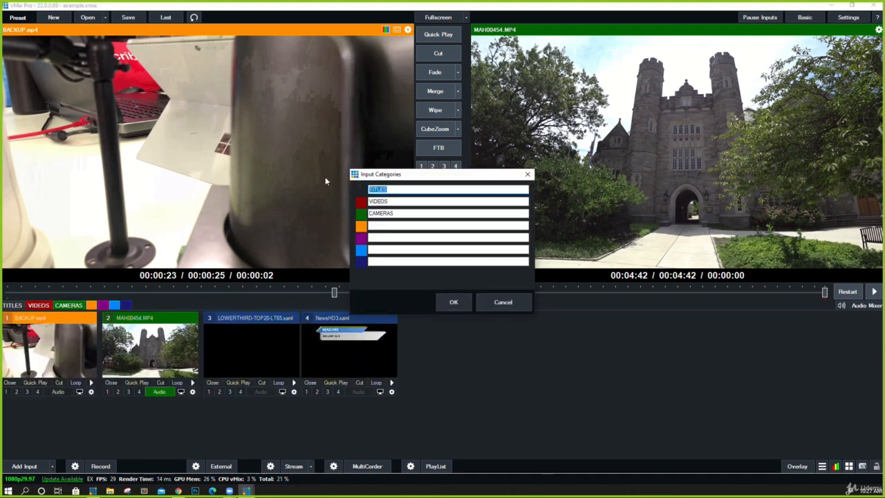
type("MAIN")
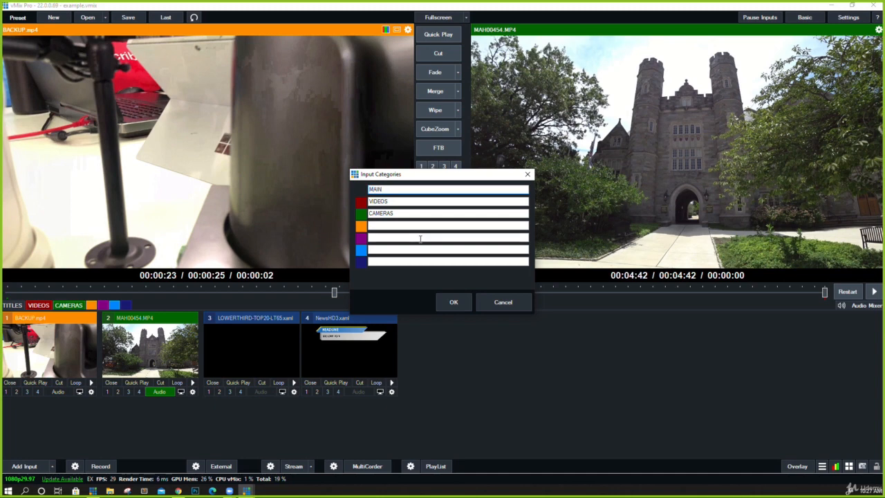
left_click(423, 226)
type("TITLES")
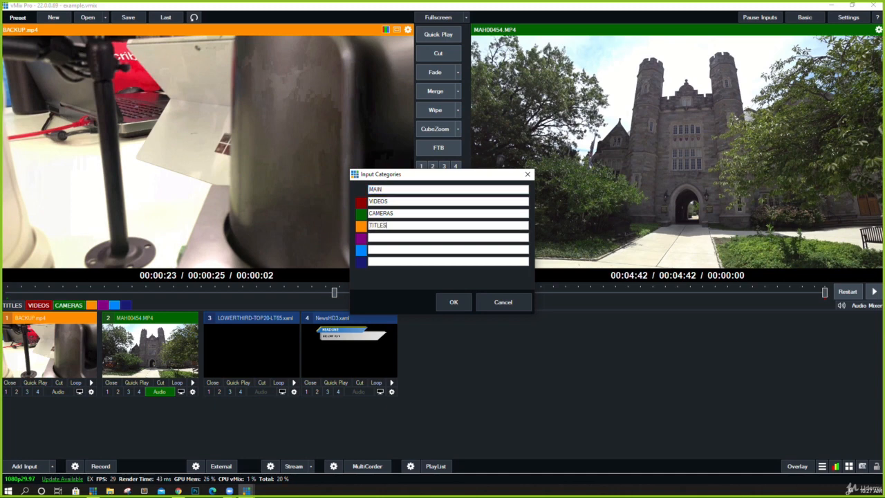
left_click(450, 302)
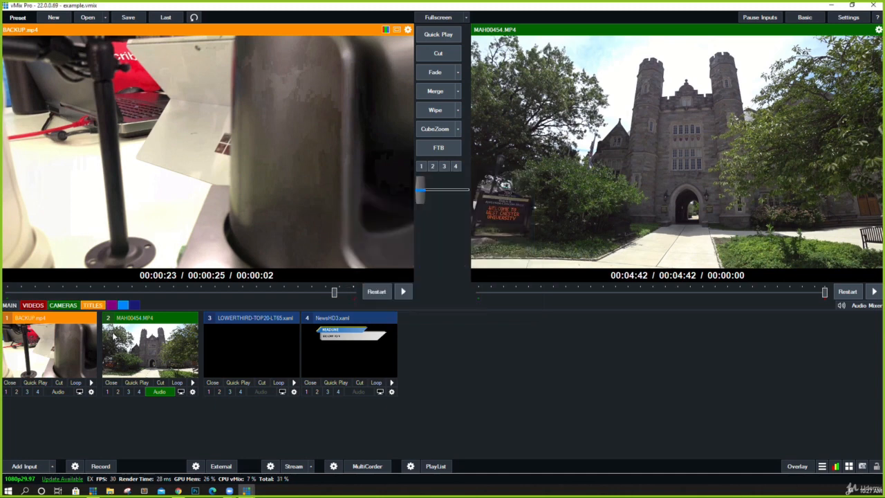
Assign the BACKUP.mp4 input to the red category and rename it VIDEO 1.
right_click(84, 337)
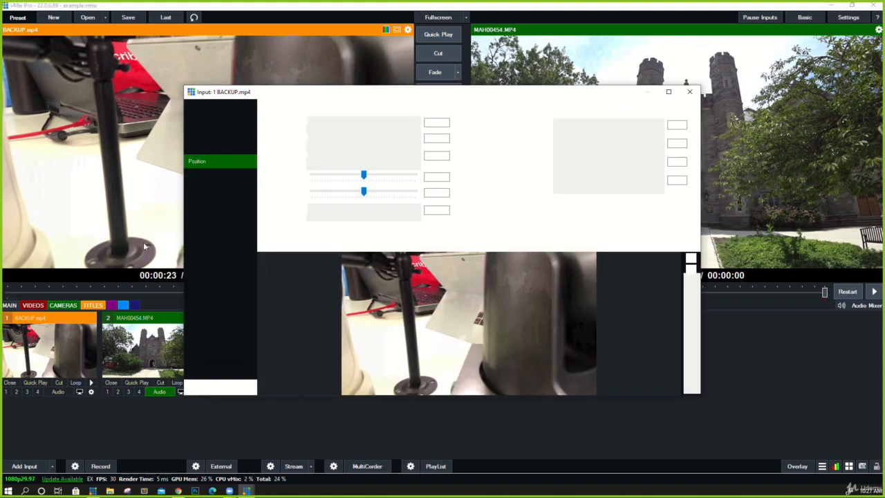
left_click(222, 104)
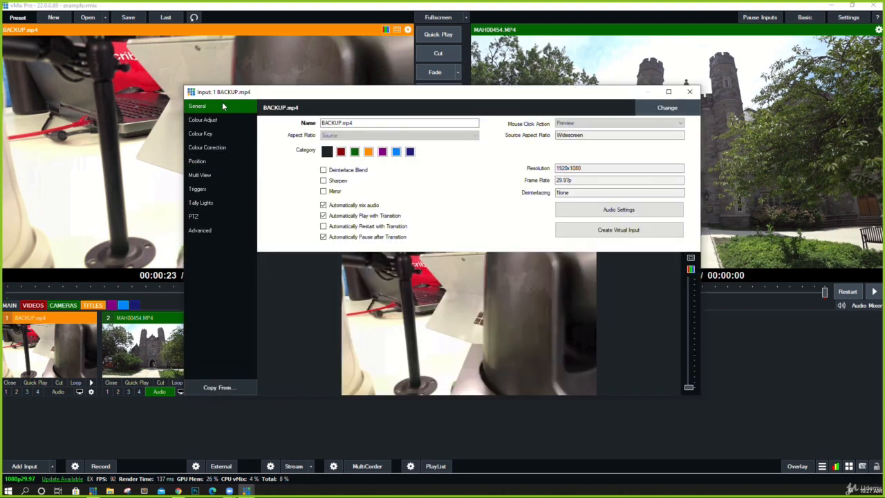
left_click(342, 152)
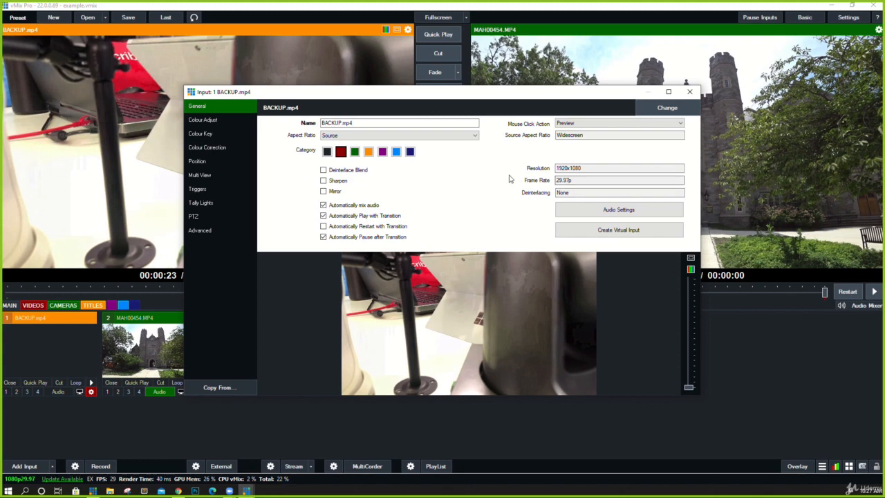
left_click_drag(363, 123, 289, 122)
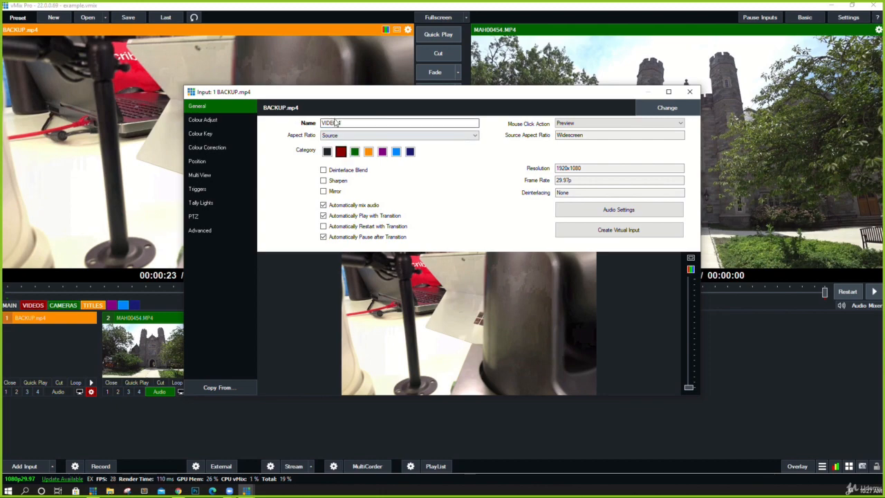
left_click(689, 91)
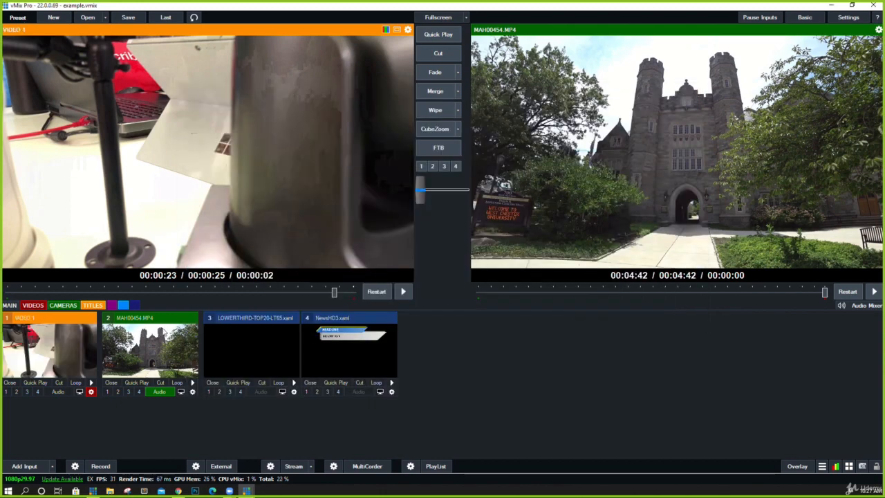
Rename the MAH00454.MP4 input as SCHOOL 2, assign it to the red category and check the VIDEOS filter.
right_click(163, 328)
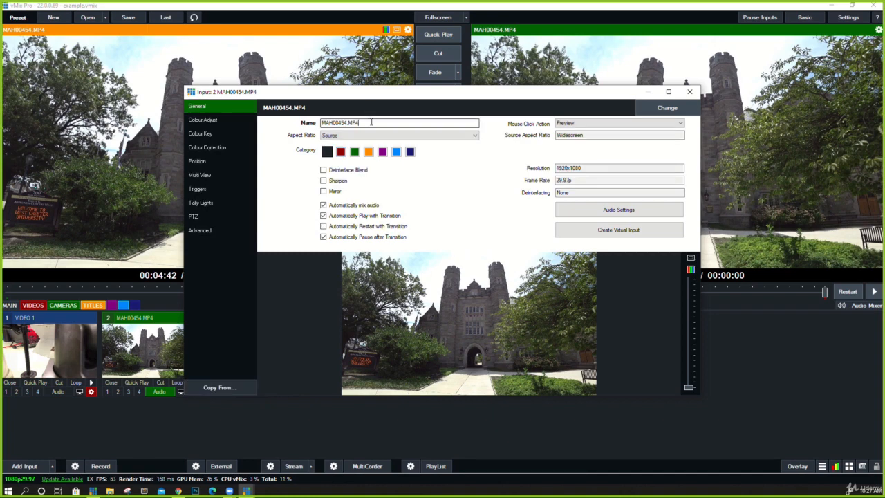
double_click(371, 121)
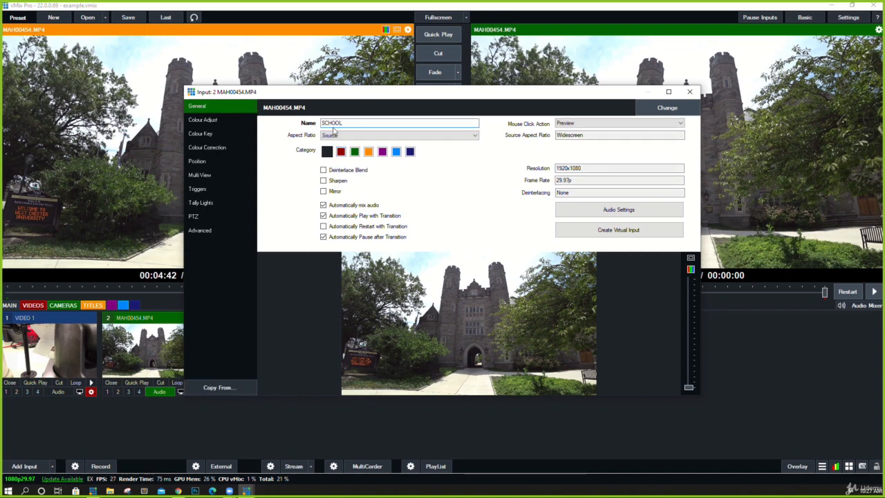
left_click(341, 152)
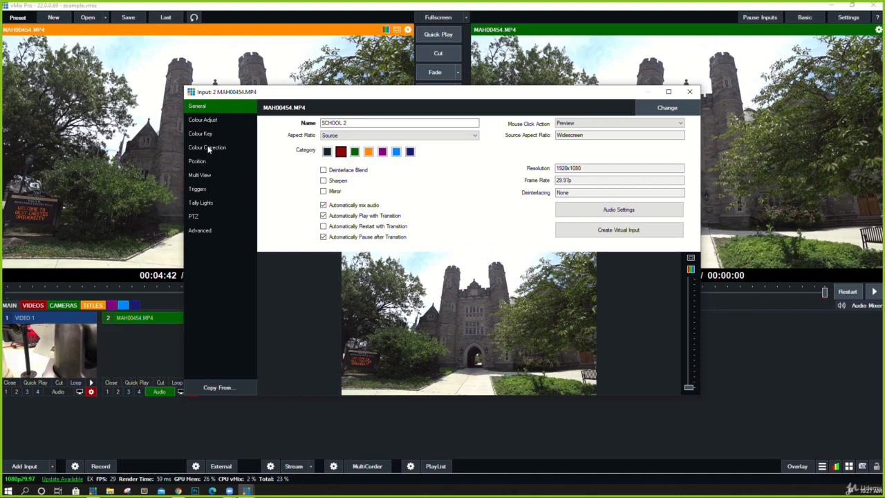
left_click(689, 92)
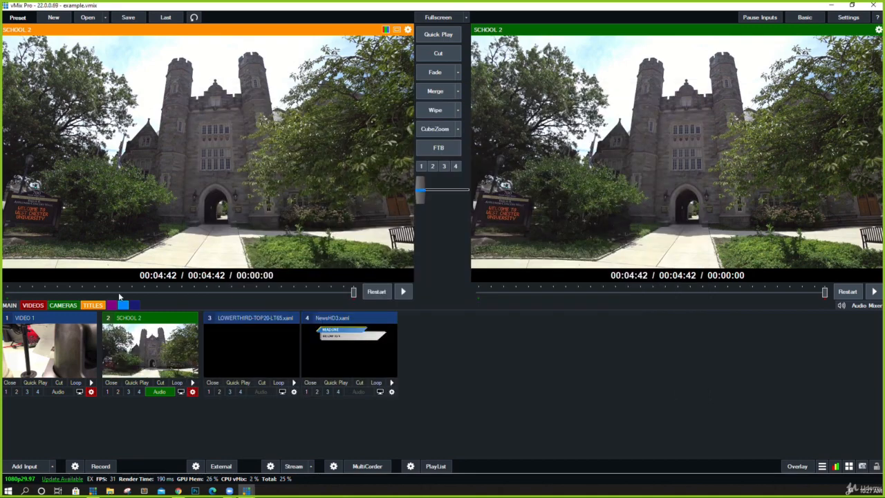
left_click(36, 307)
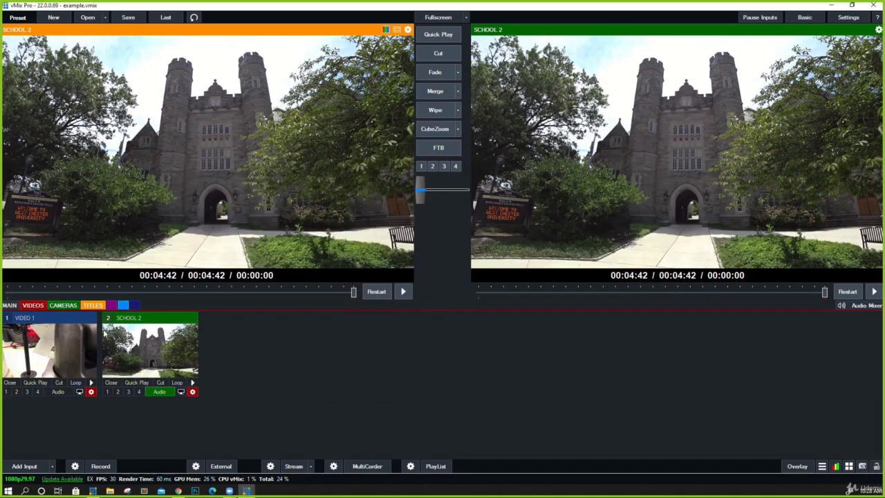
left_click(15, 308)
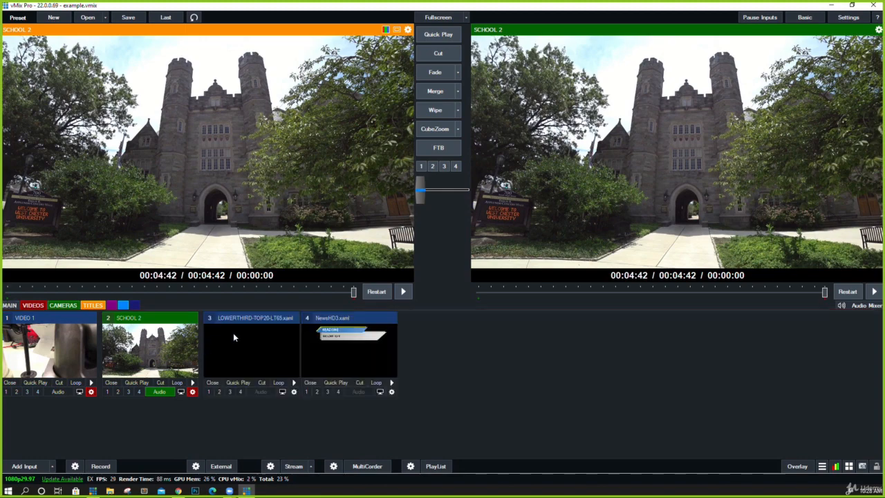
Assign the LOWERTHIRD-TOP20-LT65.xaml and NewsHD3.xaml title inputs to the orange category.
left_click(233, 332)
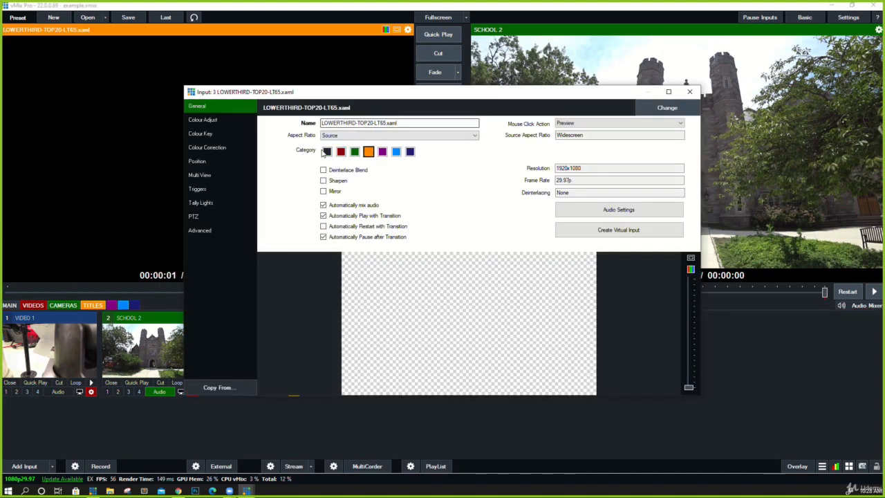
left_click(689, 92)
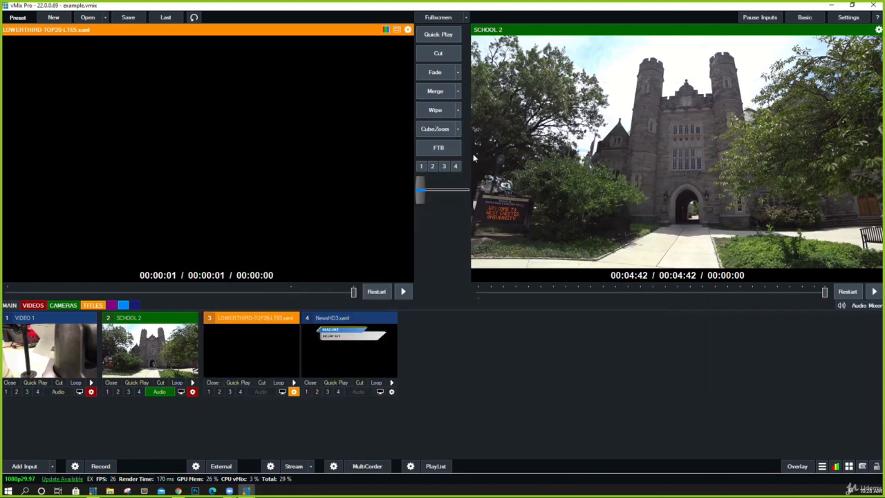
left_click(391, 392)
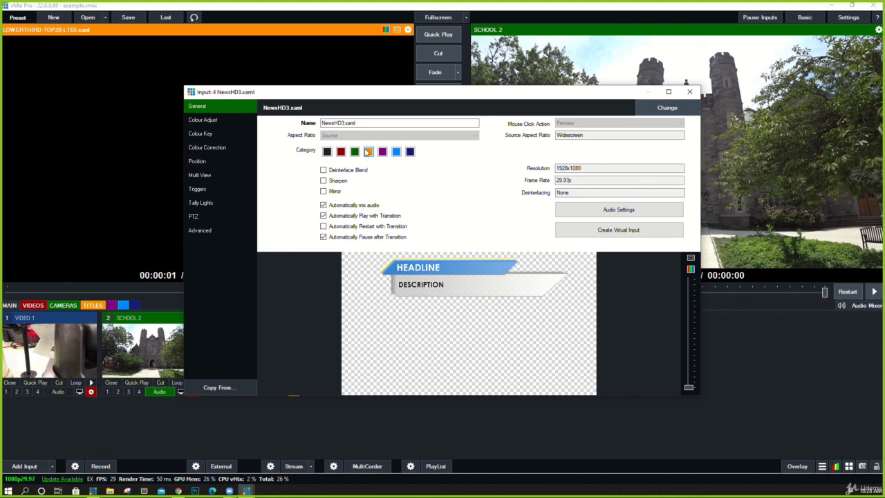
left_click(689, 91)
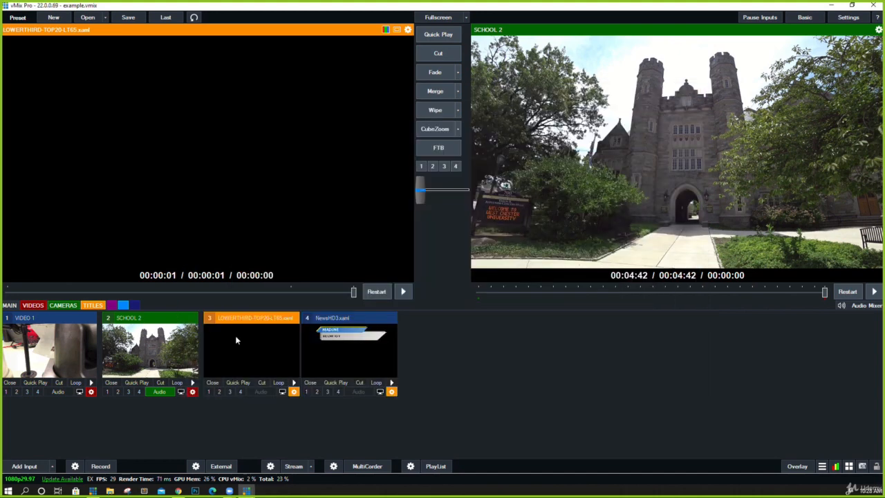
Filter the inputs alternately by the TITLES and VIDEOS categories and return to MAIN.
left_click(92, 304)
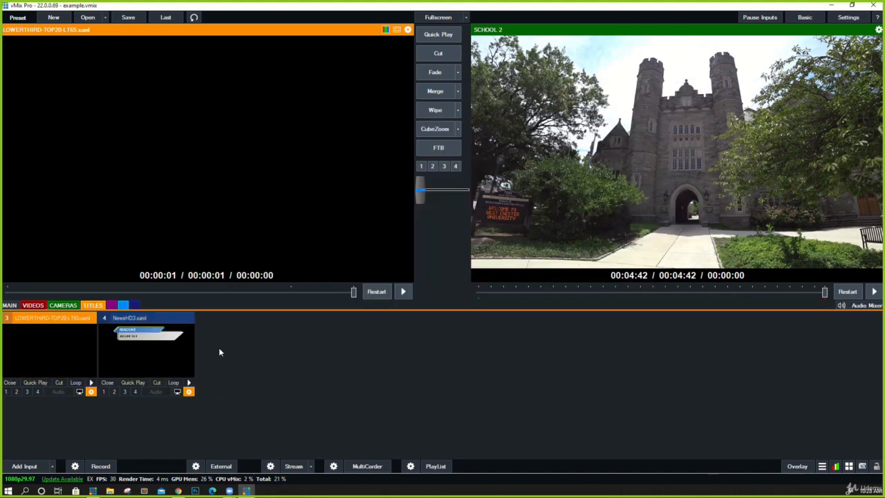
left_click(32, 305)
left_click(92, 304)
left_click(33, 305)
left_click(9, 305)
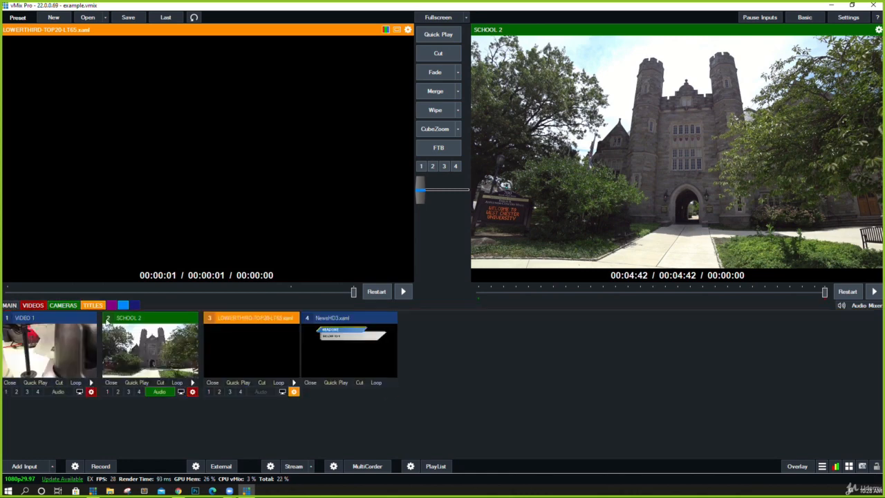
Show the audio mixer, undock it into a floating window, and resize and reposition the window.
left_click(854, 308)
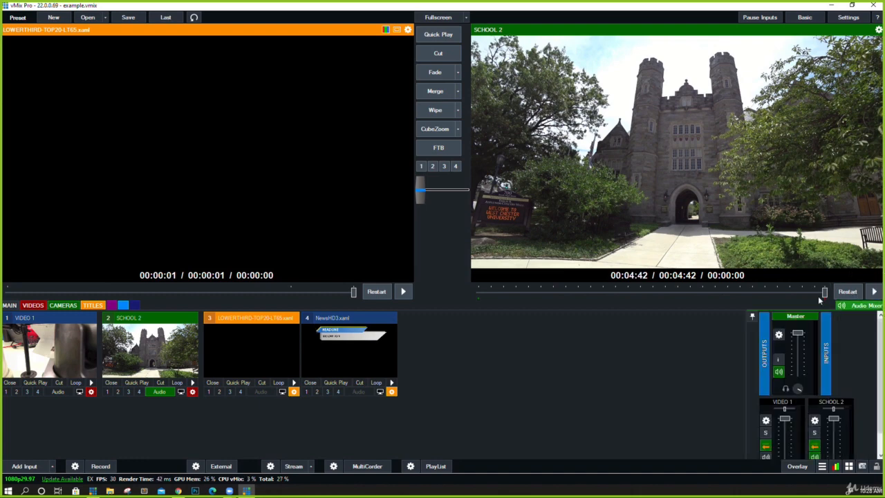
left_click(93, 490)
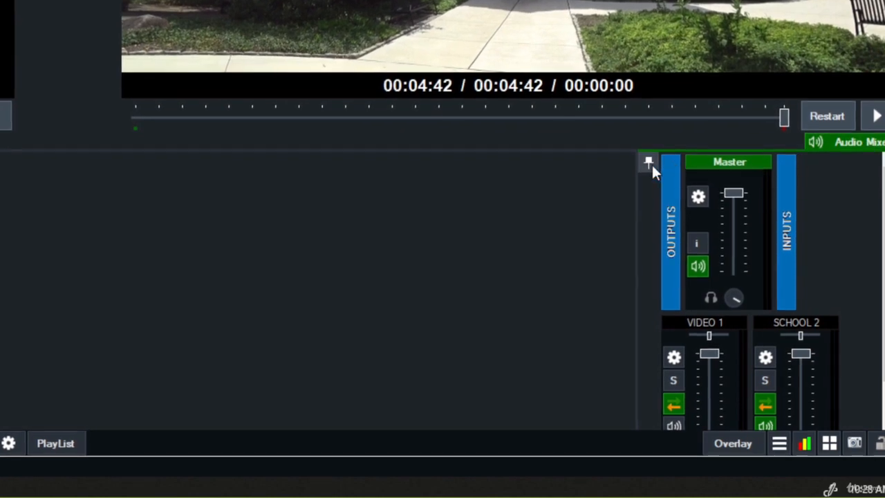
left_click(648, 163)
left_click_drag(438, 30, 595, 96)
left_click_drag(6, 146, 342, 160)
left_click_drag(498, 94, 351, 86)
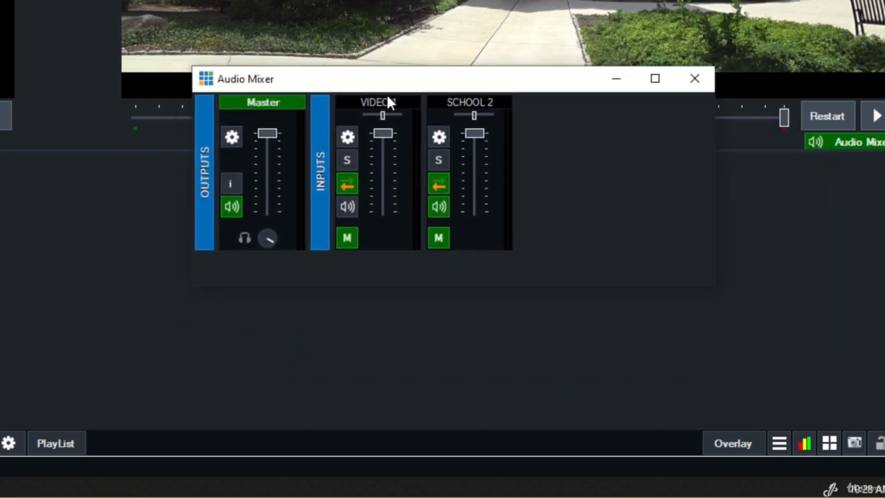
Hide the VIDEO 1 input from the audio mixer through its audio settings and make it visible again.
left_click(356, 137)
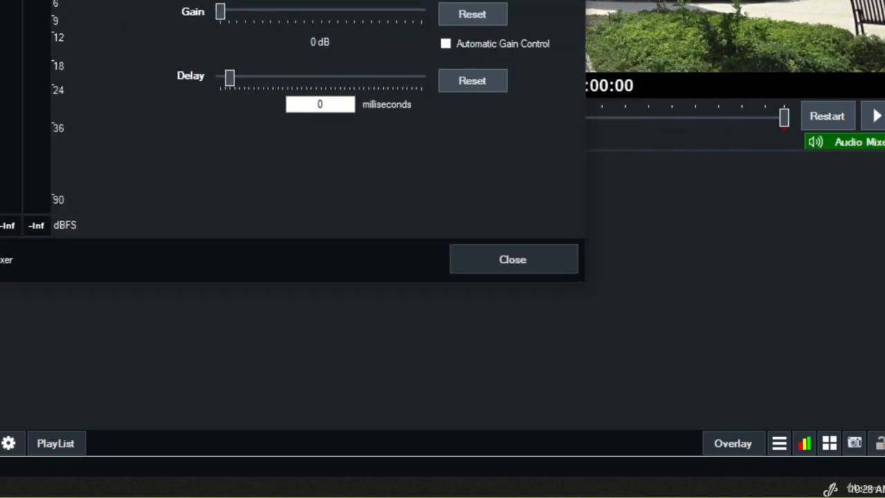
left_click_drag(327, 0, 575, 68)
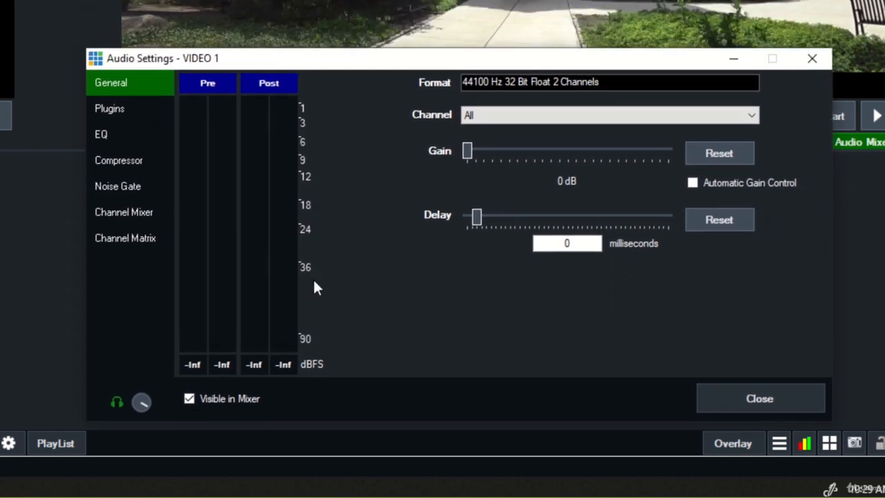
left_click(188, 398)
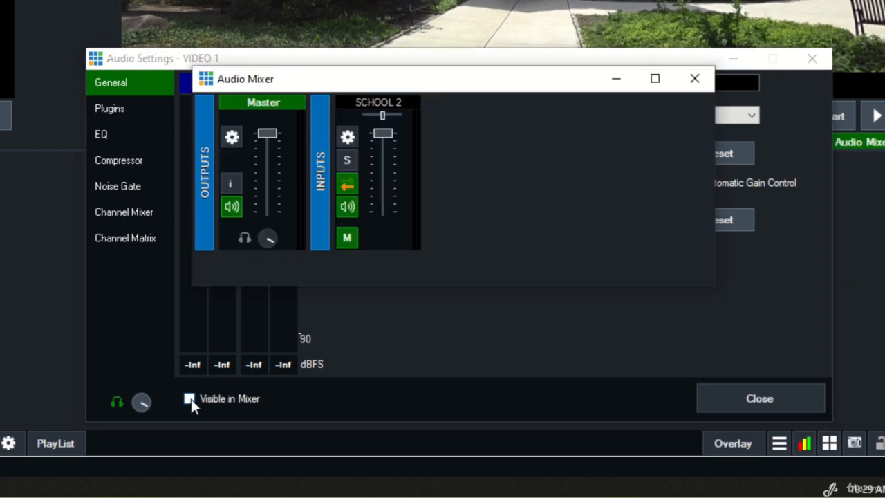
left_click(189, 399)
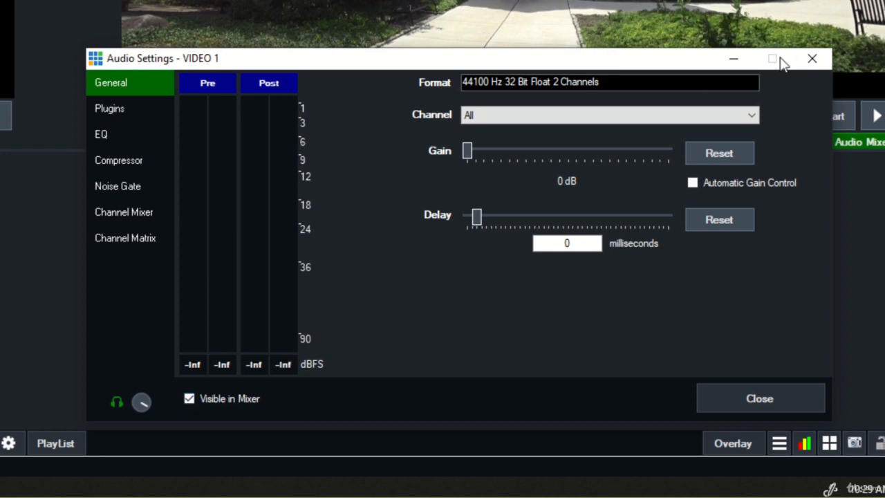
left_click(812, 60)
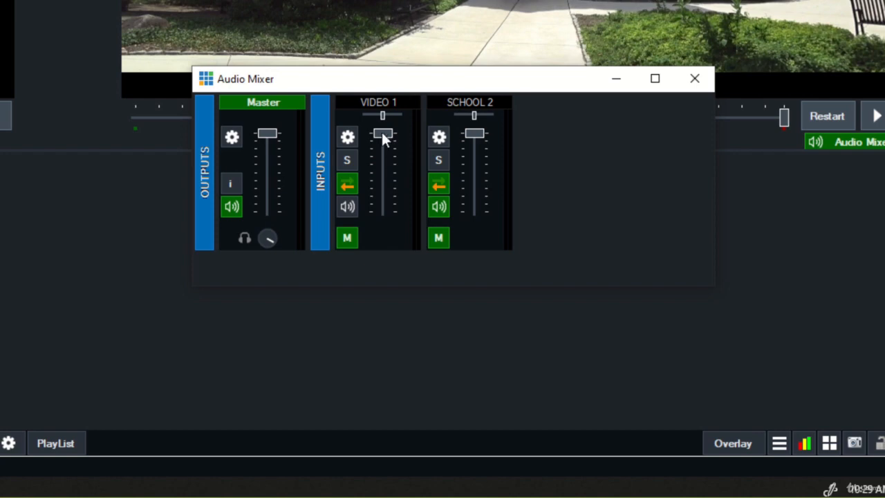
Lower the VIDEO 1 volume fader slightly and close the floating audio mixer.
left_click_drag(378, 171, 381, 111)
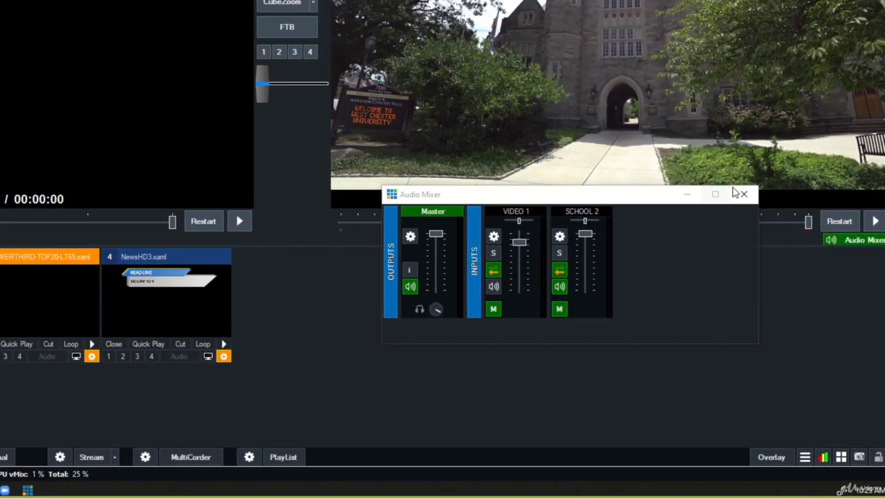
left_click(705, 105)
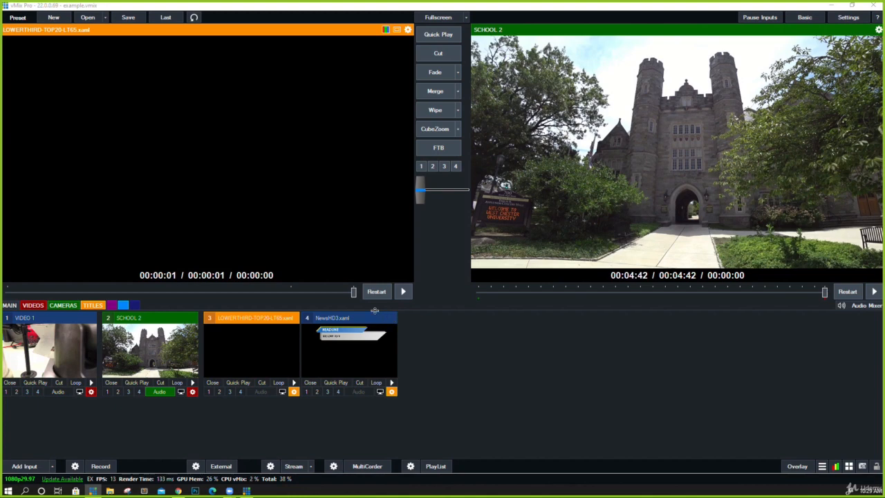
Review the recording setup, including the MP4 format, size, frame rate and audio options, and accept it.
left_click(25, 467)
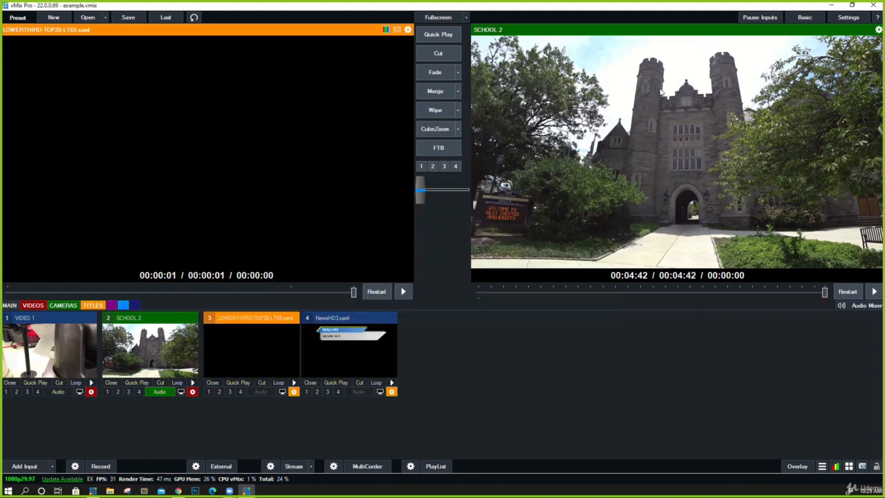
left_click(78, 467)
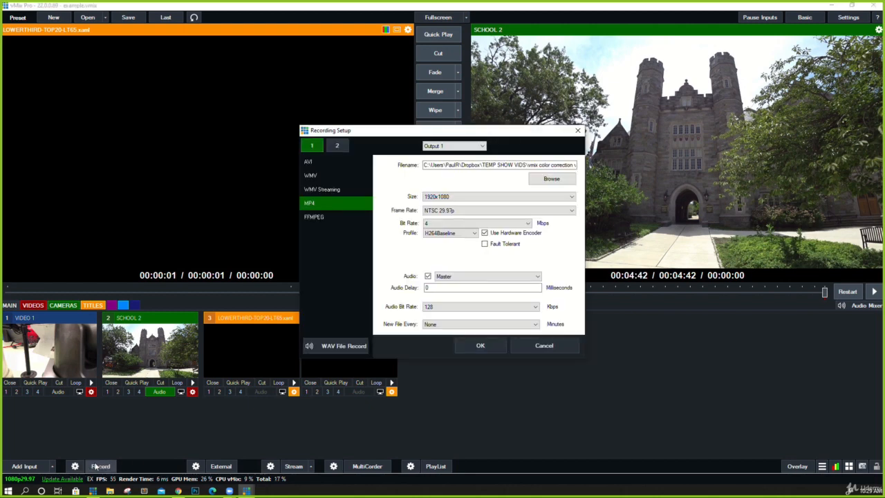
left_click(577, 131)
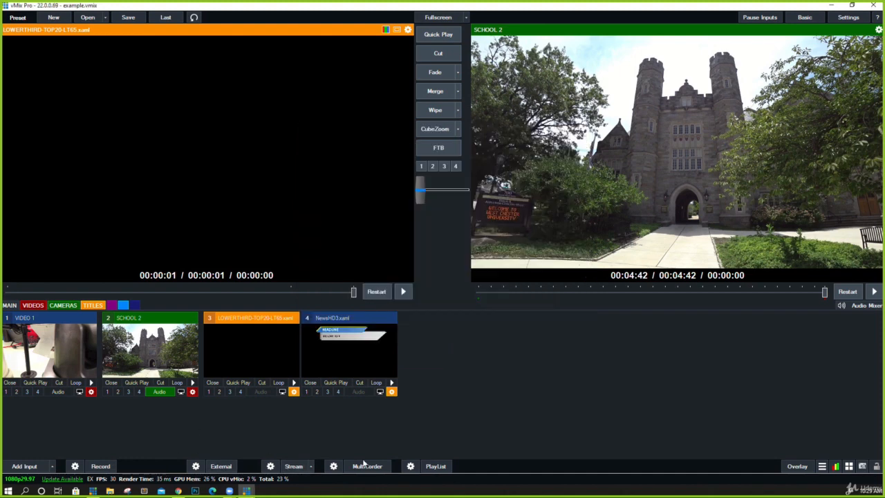
left_click(75, 466)
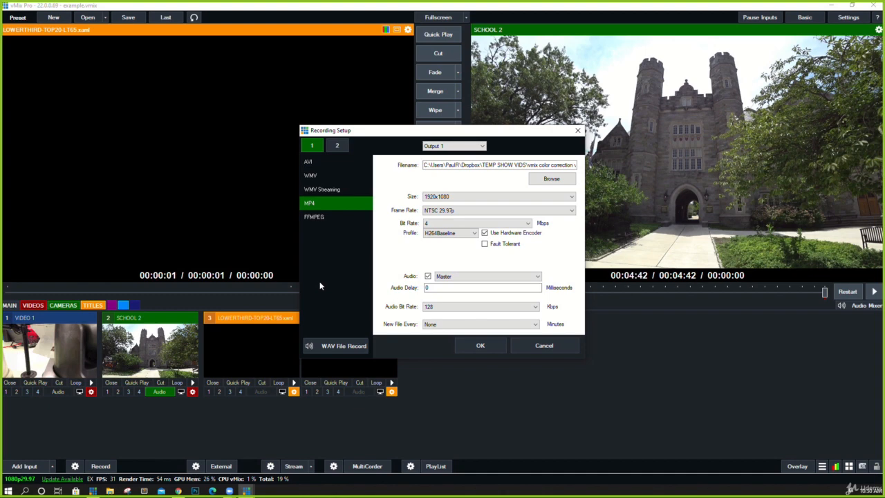
key("alt+Tab")
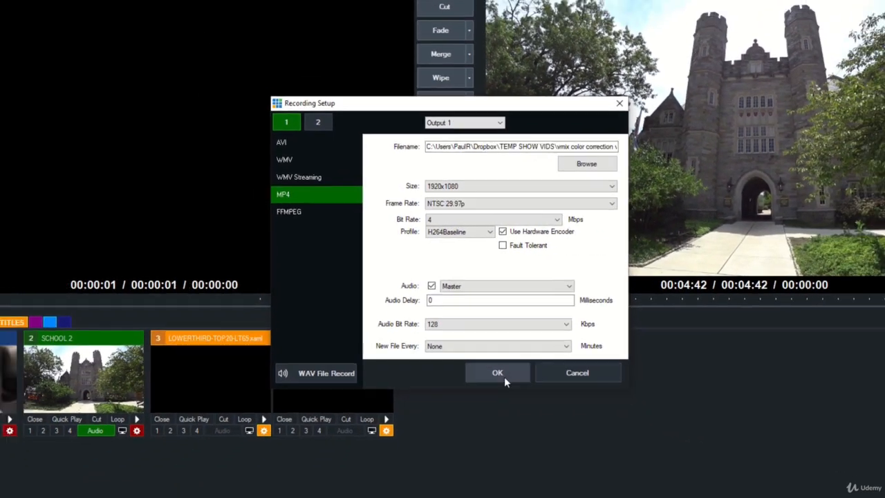
left_click(515, 397)
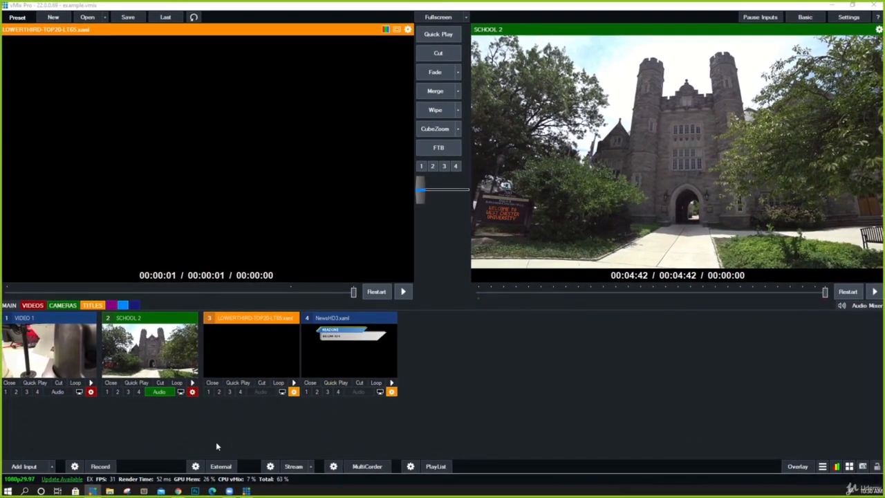
Review the external output options, including the sources available for Output 2, without changing the selection.
left_click(197, 466)
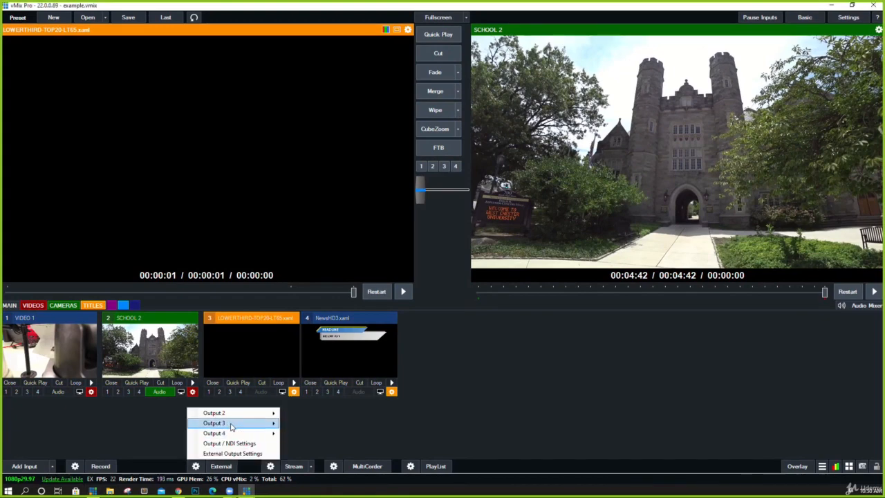
mouse_move(235, 414)
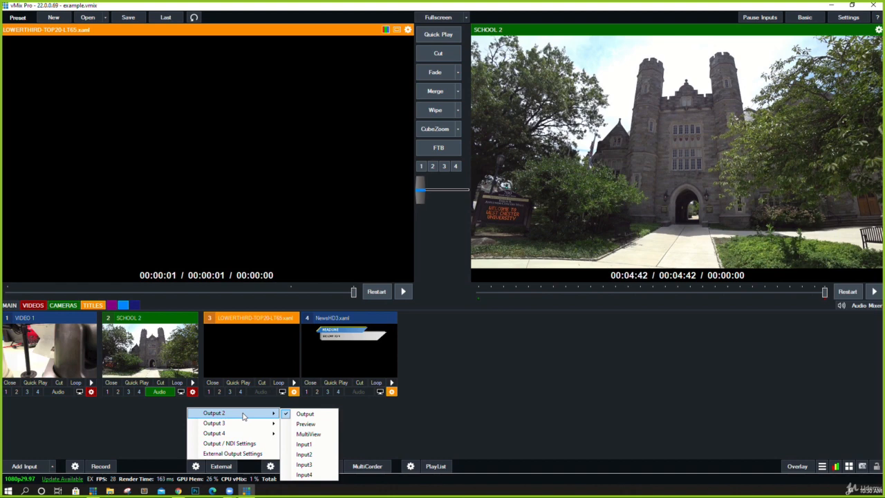
left_click(365, 425)
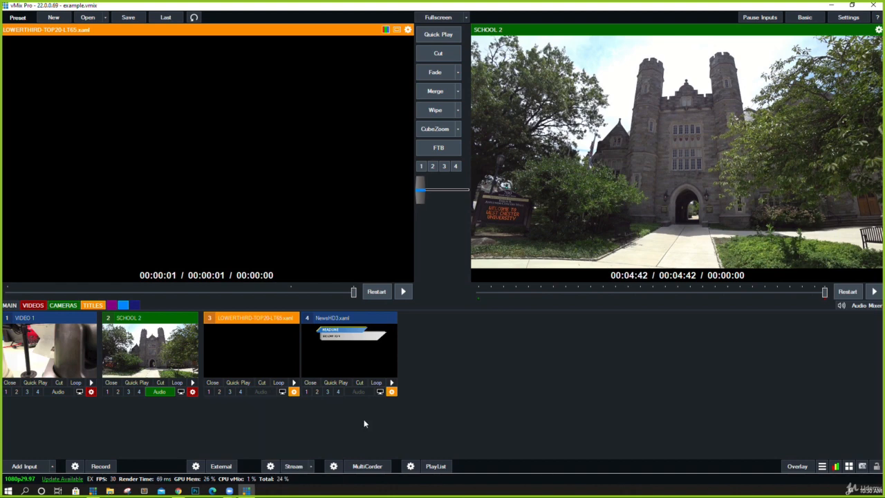
Start the external output and stop it again, confirming the stop.
left_click(220, 466)
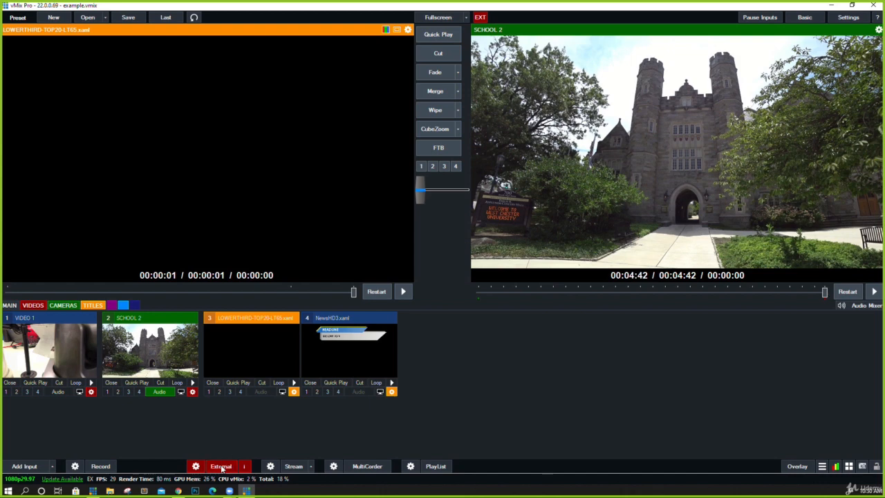
left_click(221, 466)
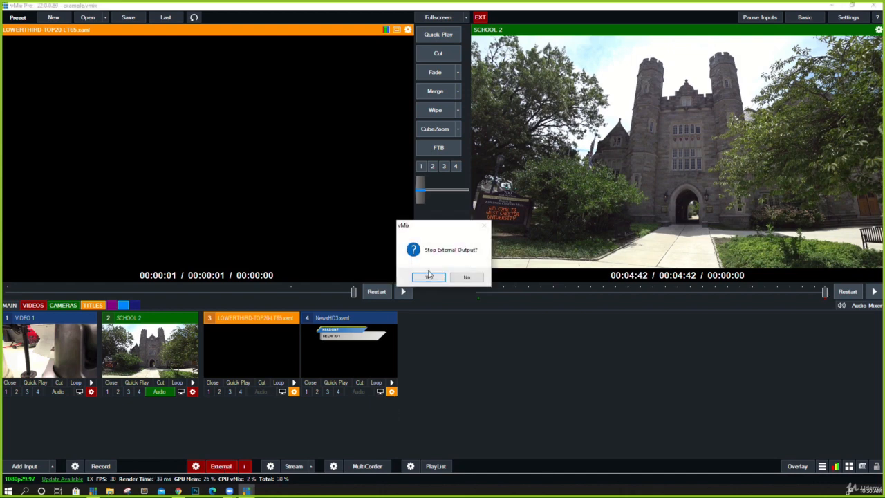
left_click(429, 276)
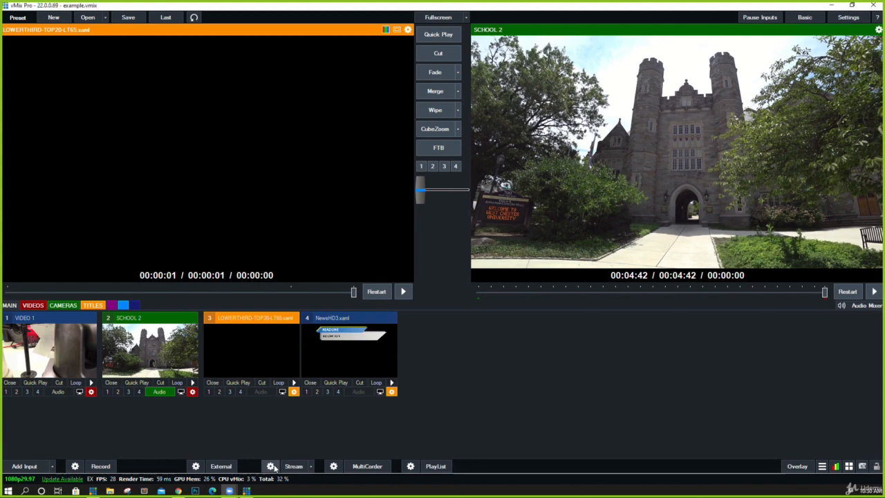
Examine the streaming settings for streams 1, 2 and 3, including the destination choices, URL and stream key fields.
left_click(272, 467)
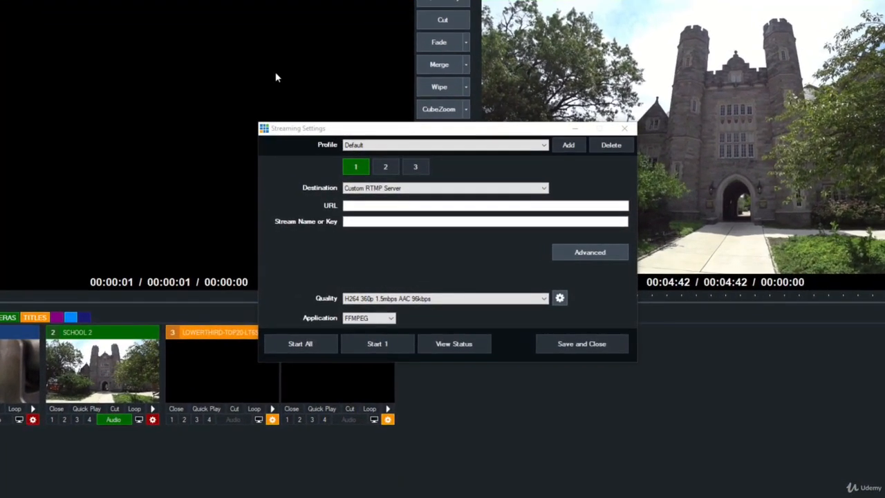
left_click(393, 169)
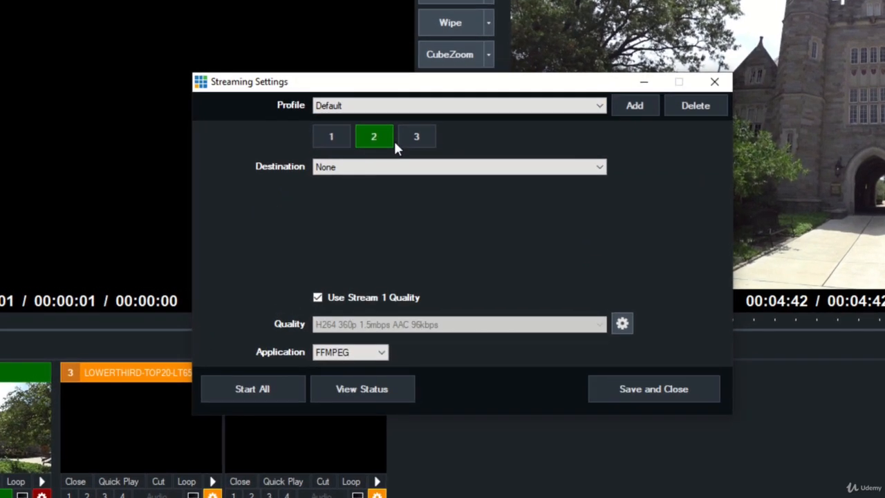
left_click(414, 137)
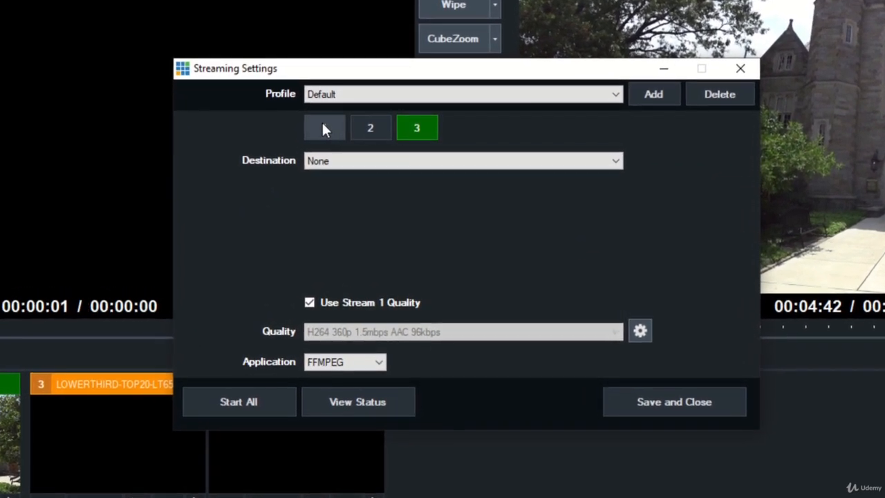
left_click(323, 129)
left_click(379, 162)
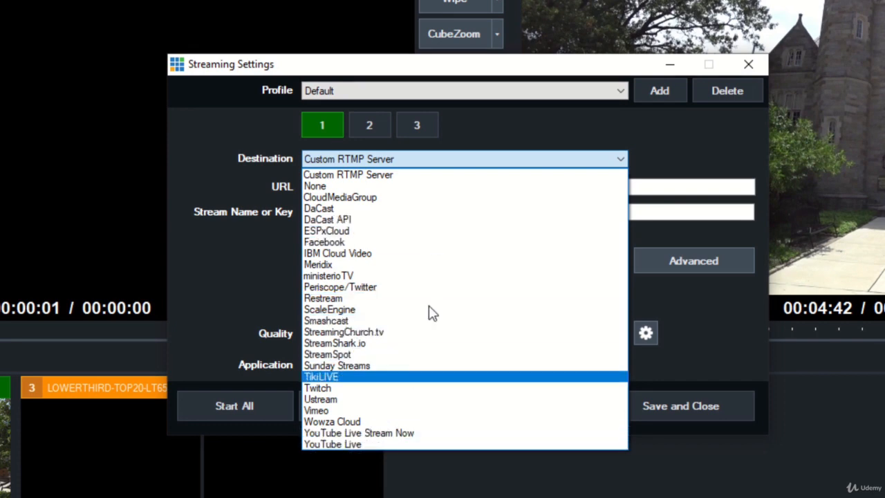
left_click(234, 192)
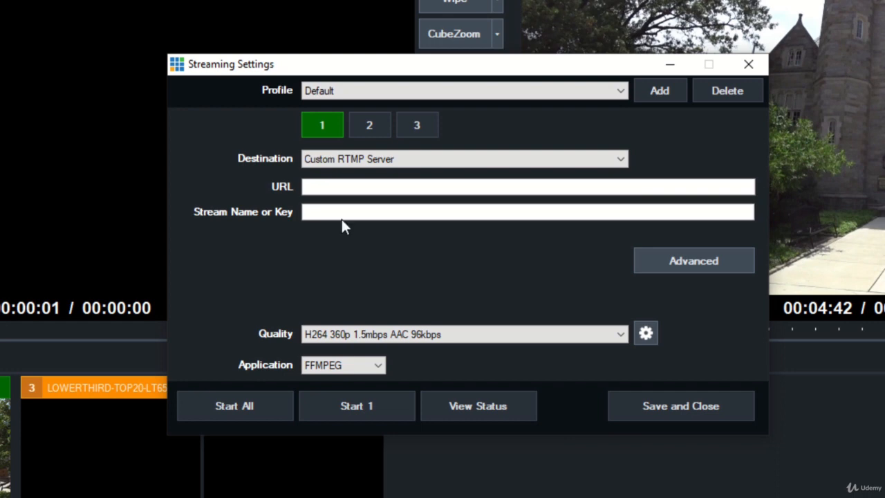
left_click(357, 192)
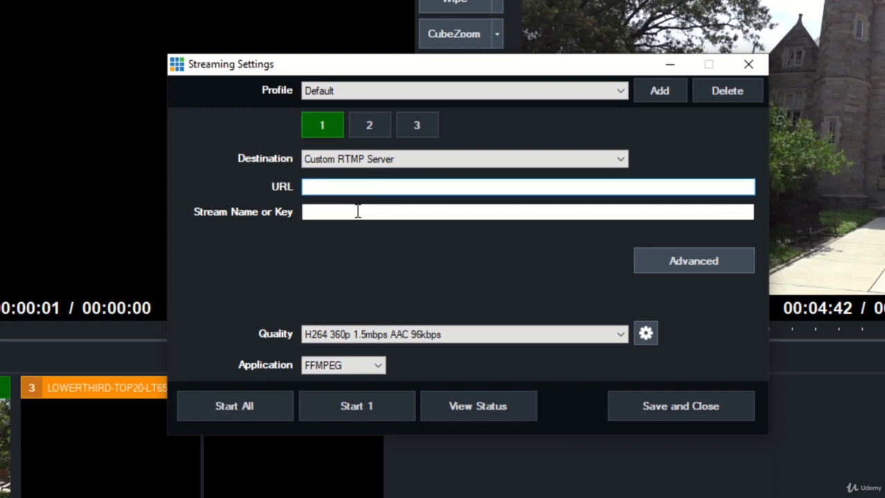
left_click(358, 211)
Review the stream quality presets and detailed encoding options without changing them, and save and close the streaming settings.
left_click(387, 334)
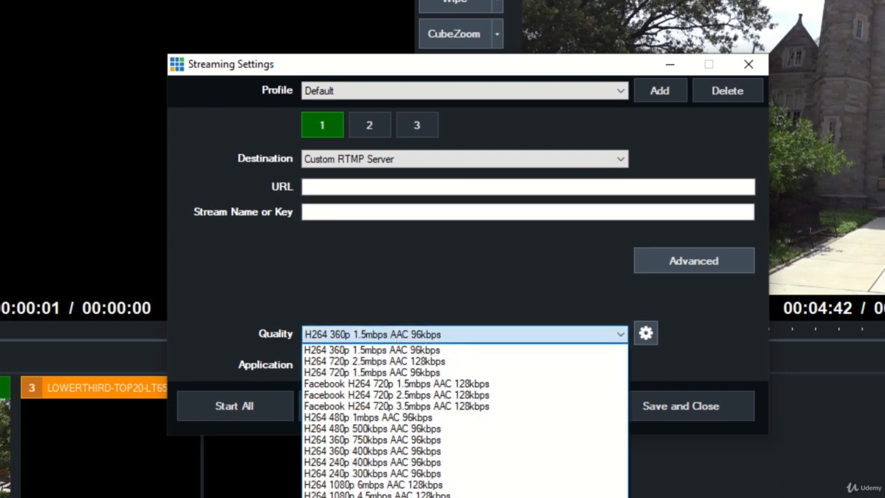
left_click(458, 271)
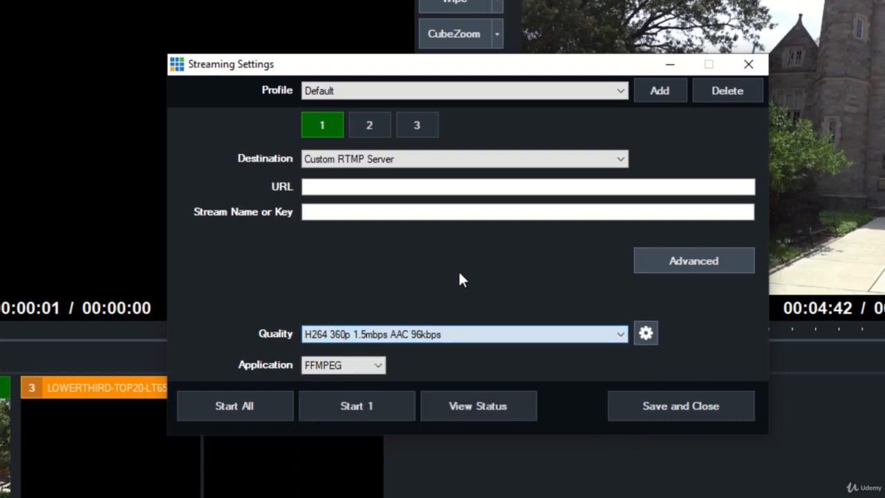
left_click(640, 336)
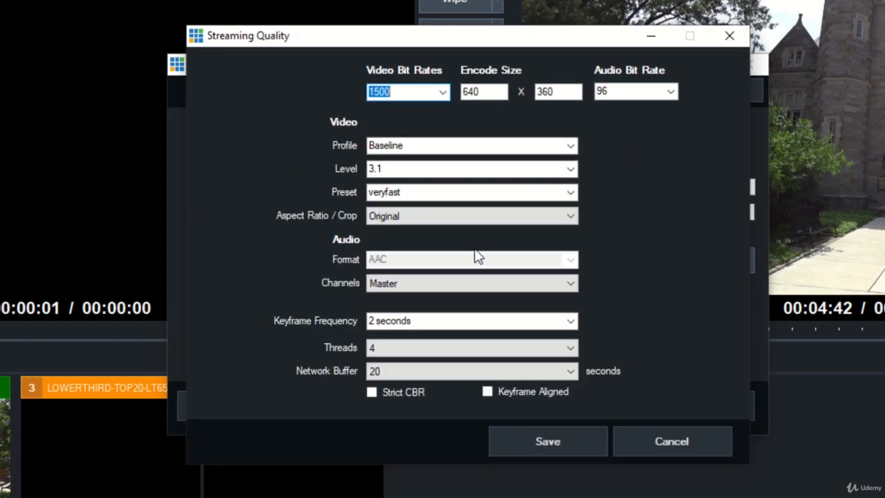
left_click(650, 451)
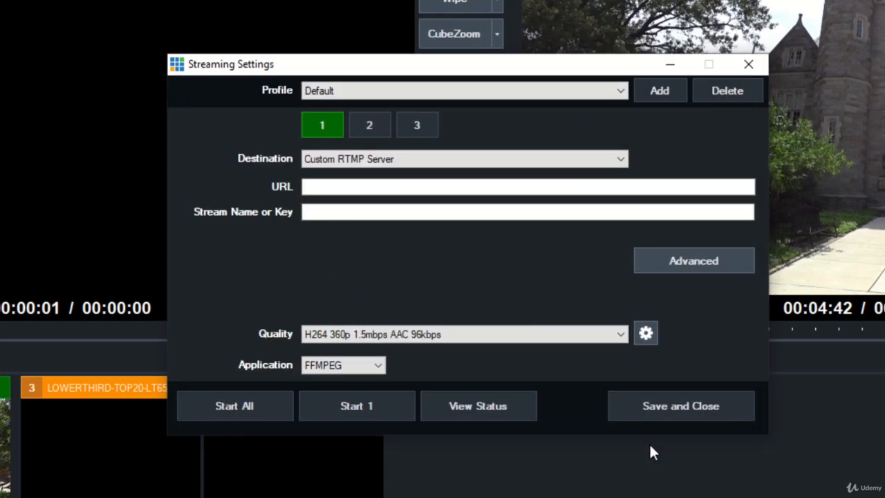
left_click(681, 415)
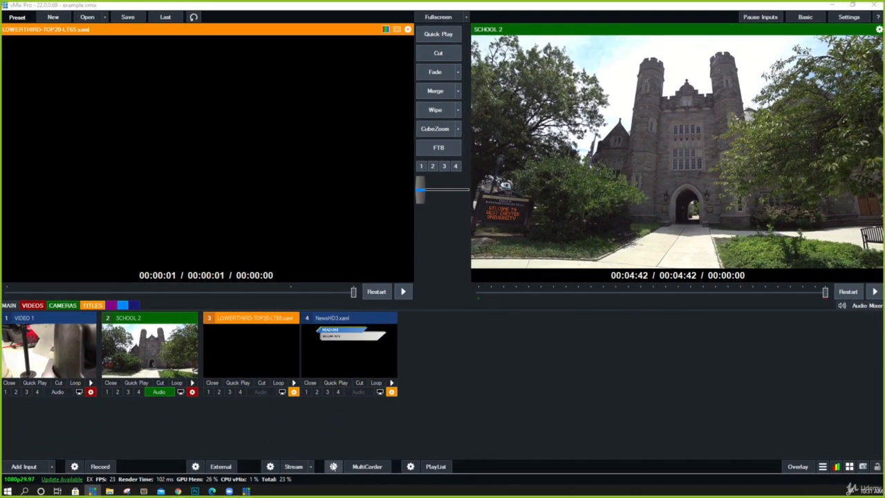
Select Outputs 1 to 4 for MultiCorder recording, deselect them all again and close the MultiCorder setup.
left_click(333, 465)
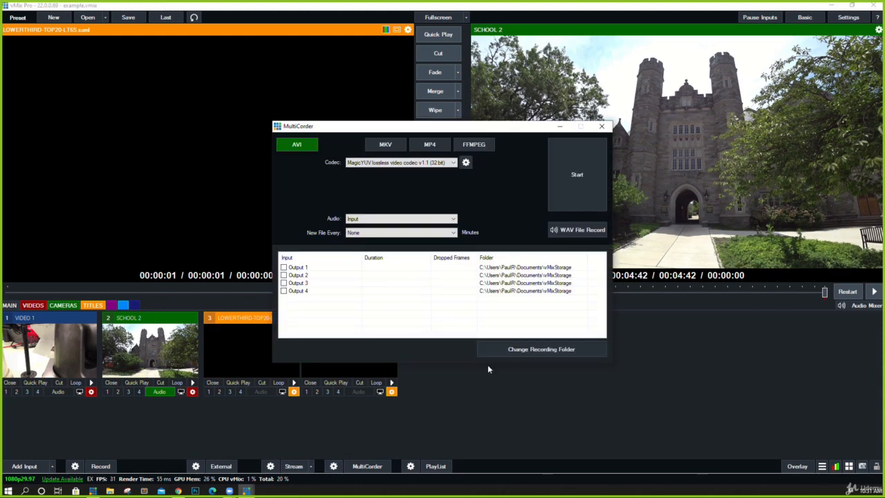
left_click(283, 267)
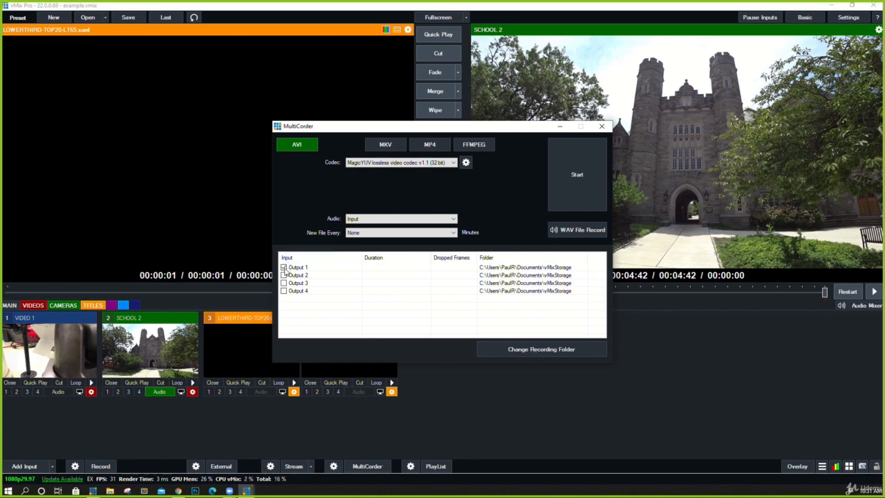
left_click(284, 275)
left_click(284, 282)
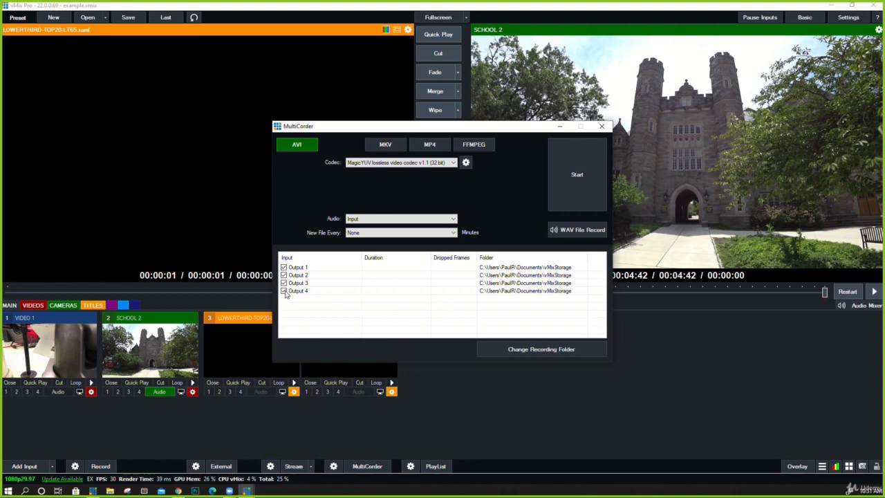
left_click(283, 283)
left_click(284, 275)
left_click(283, 267)
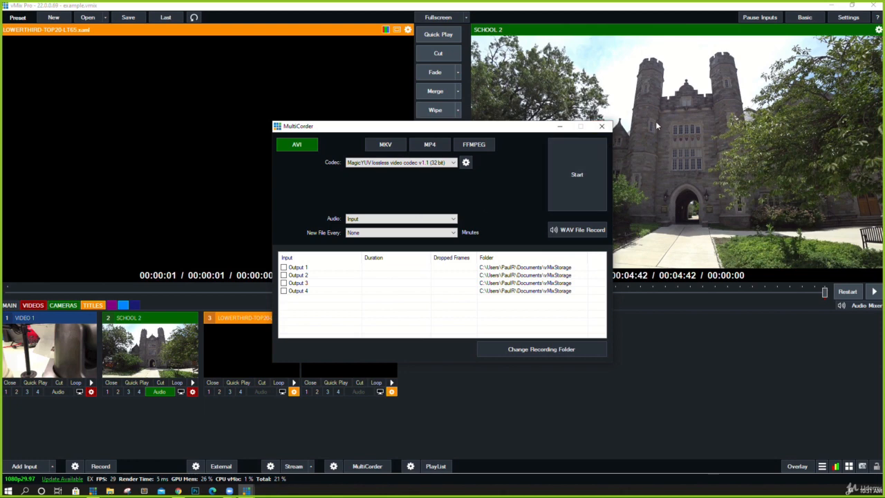
left_click(602, 126)
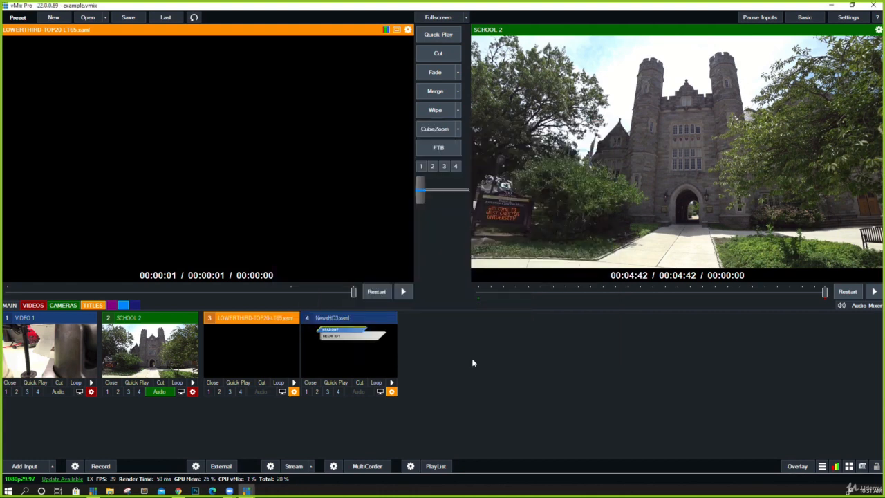
Open the playlist editor and add VIDEO 1 and SCHOOL 2 to the Default playlist.
left_click(411, 467)
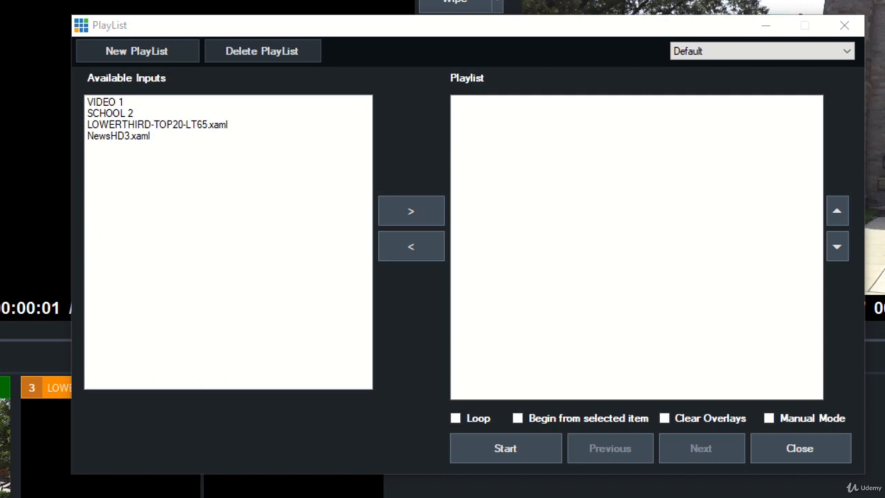
left_click(192, 102)
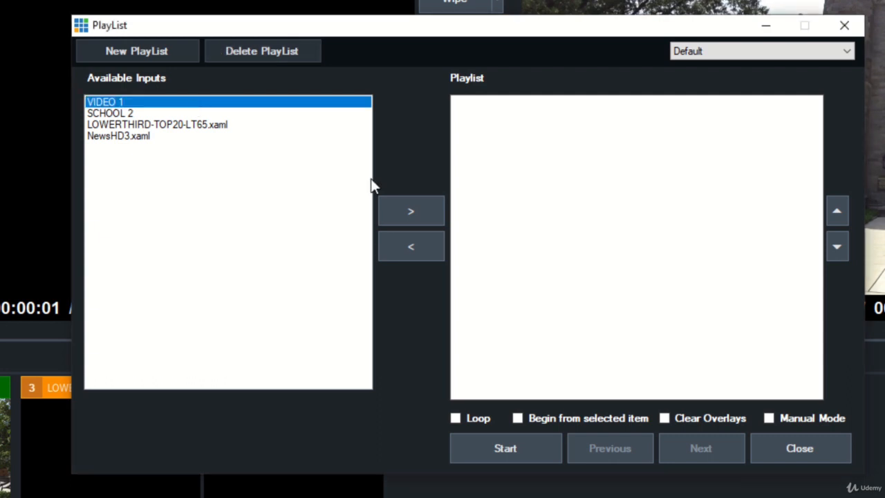
left_click(411, 211)
left_click(240, 126)
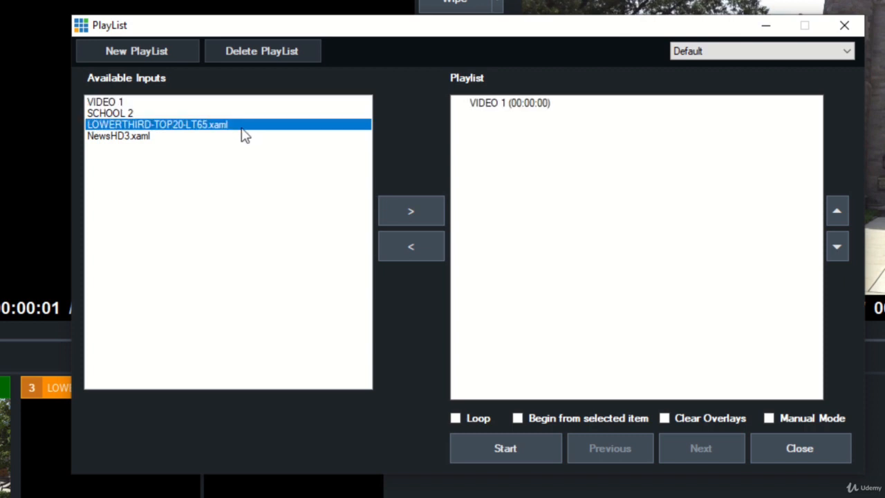
left_click(288, 112)
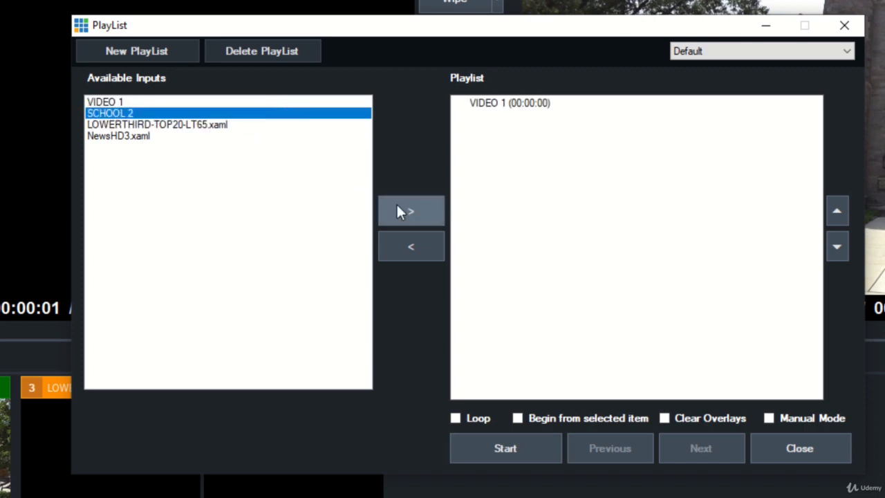
left_click(396, 206)
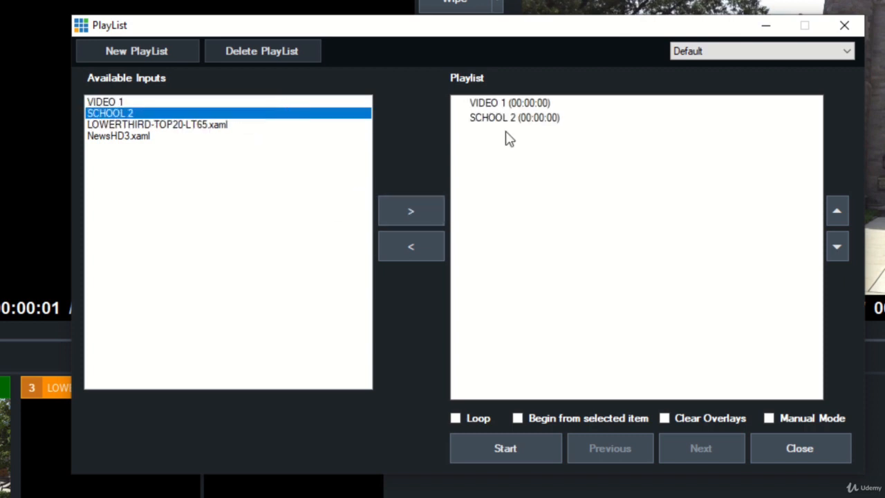
Enable looping for the playlist, and review and accept VIDEO 1's start position, duration and transition settings.
left_click(477, 419)
double_click(535, 109)
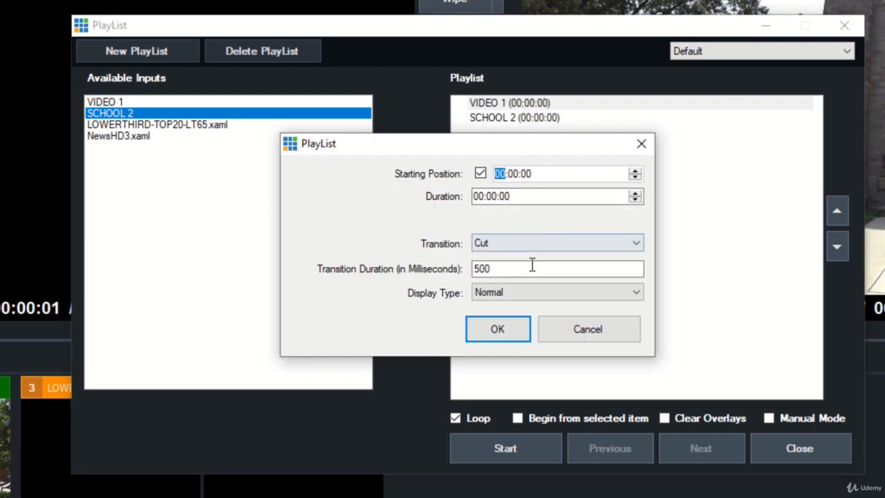
left_click(503, 330)
Start the playlist, stop it and close the playlist editor.
left_click(519, 442)
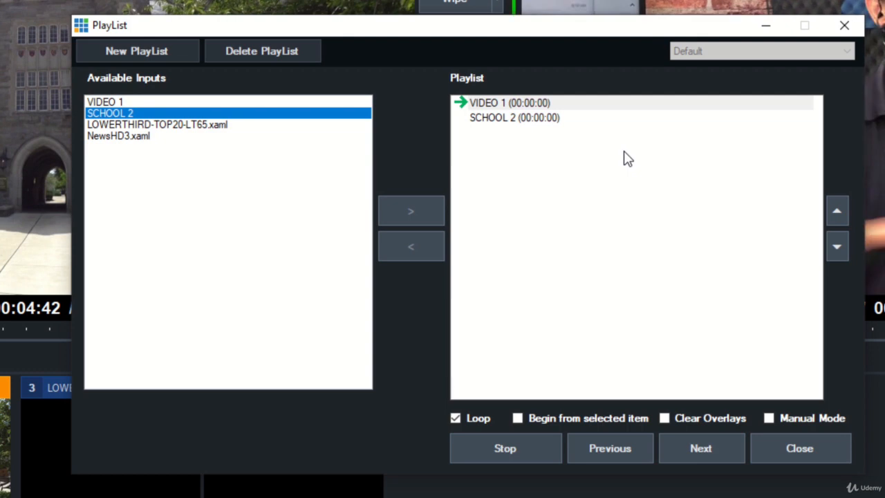
left_click(507, 448)
left_click(782, 446)
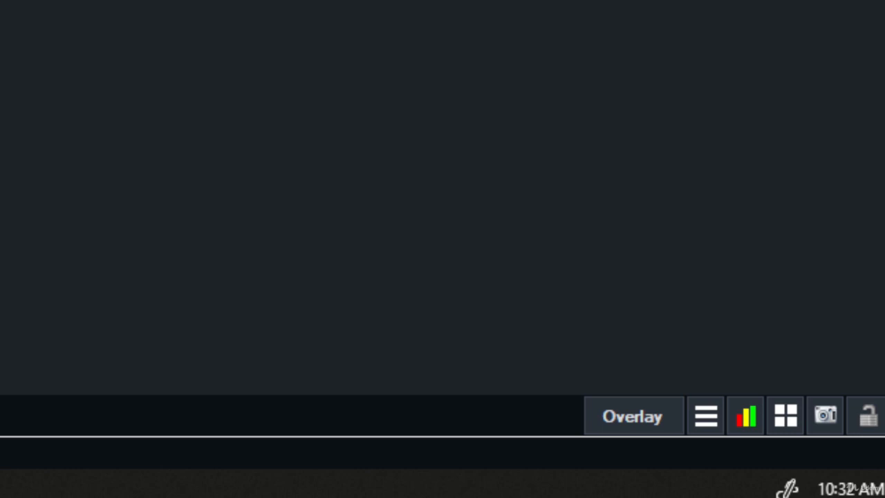
Review the overlay settings, including the overlay number and stinger choices, keeping overlay 1 selected.
left_click(615, 415)
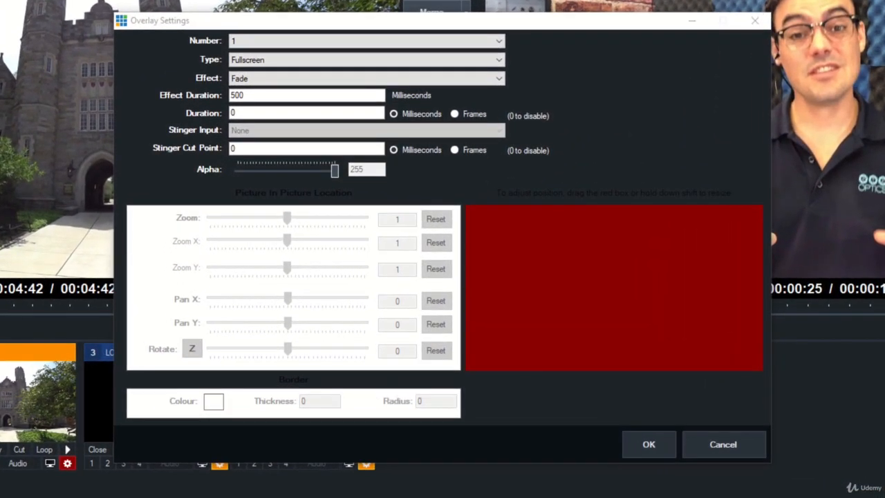
left_click(308, 41)
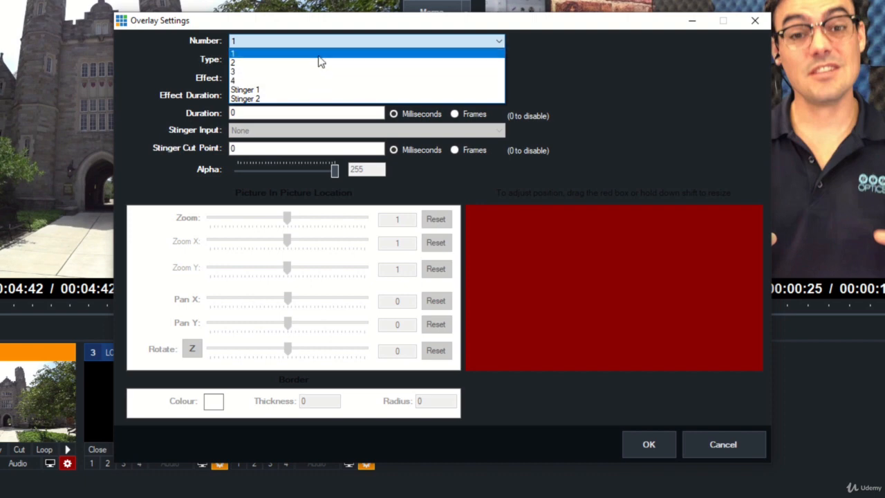
left_click(317, 56)
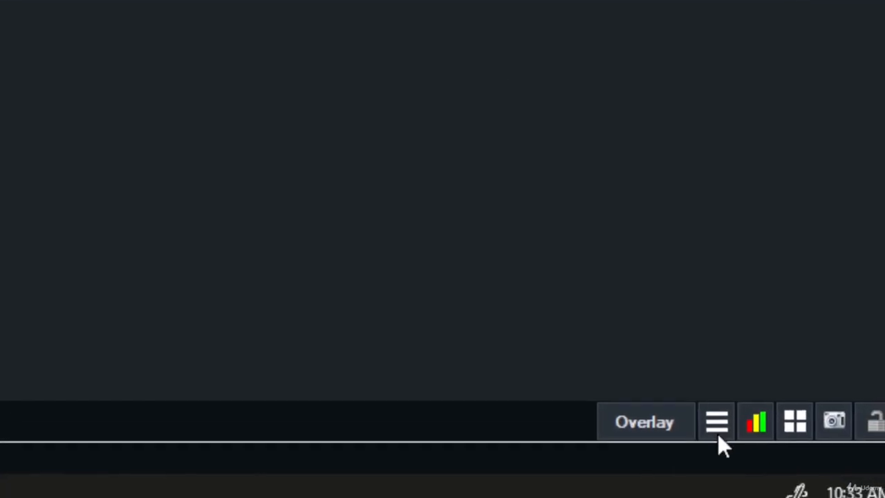
Examine the additional tools, including Data Sources Manager, GT Title Designer and vMix NDI Config, and the output snapshot and lock functions.
left_click(706, 423)
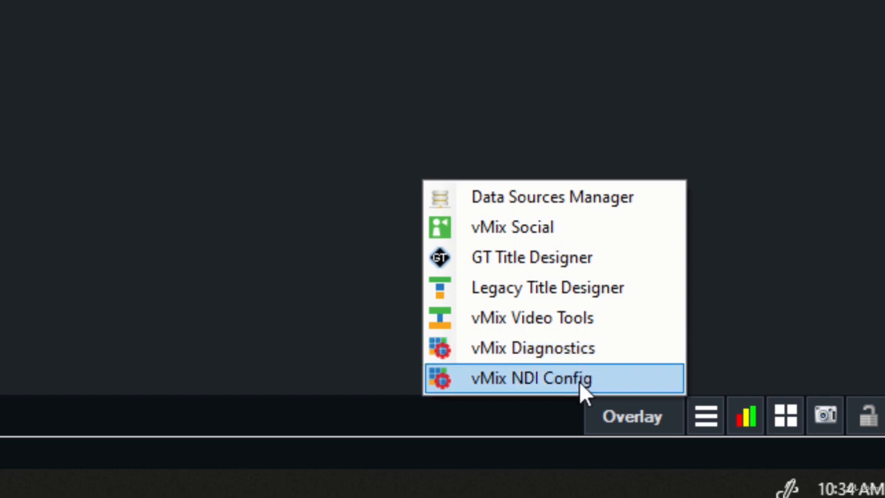
left_click(737, 361)
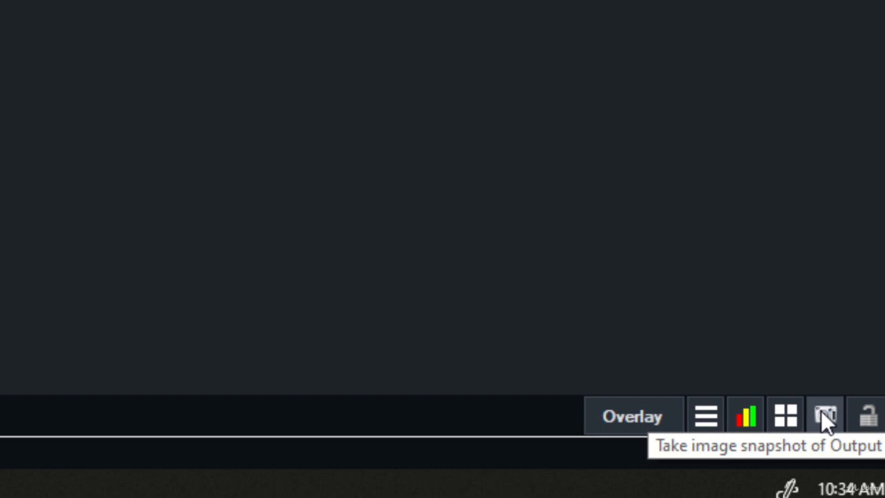
left_click(863, 419)
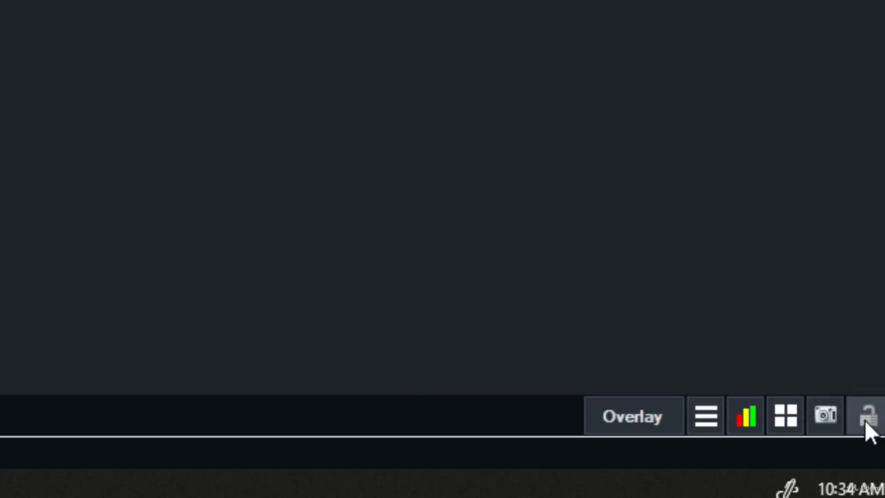